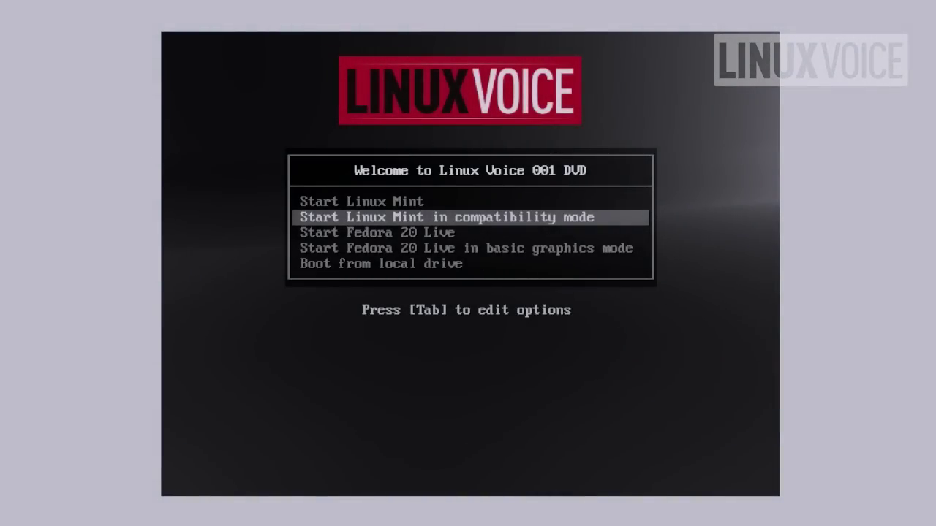
key(Up)
key(Down)
key(Down)
key(Down)
key(Down)
key(Up)
key(Up)
key(Up)
key(Down)
key(Up)
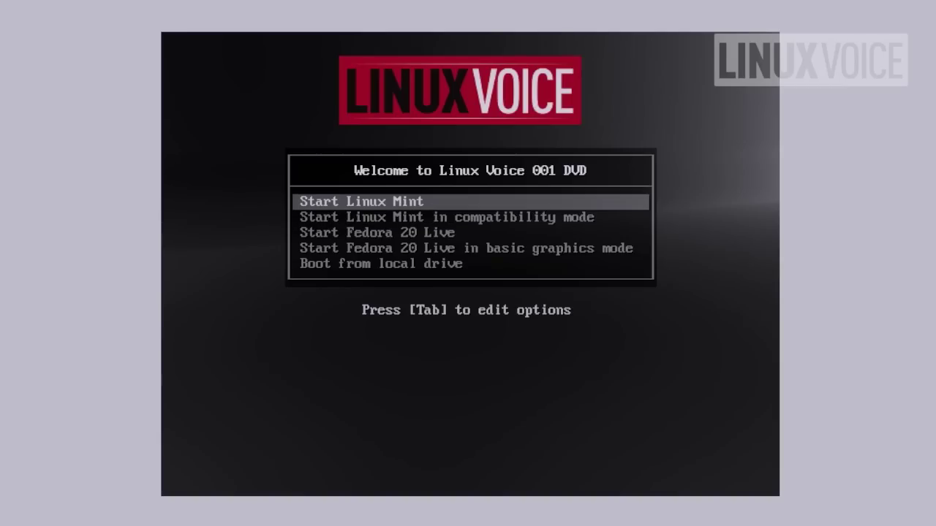
key(Down)
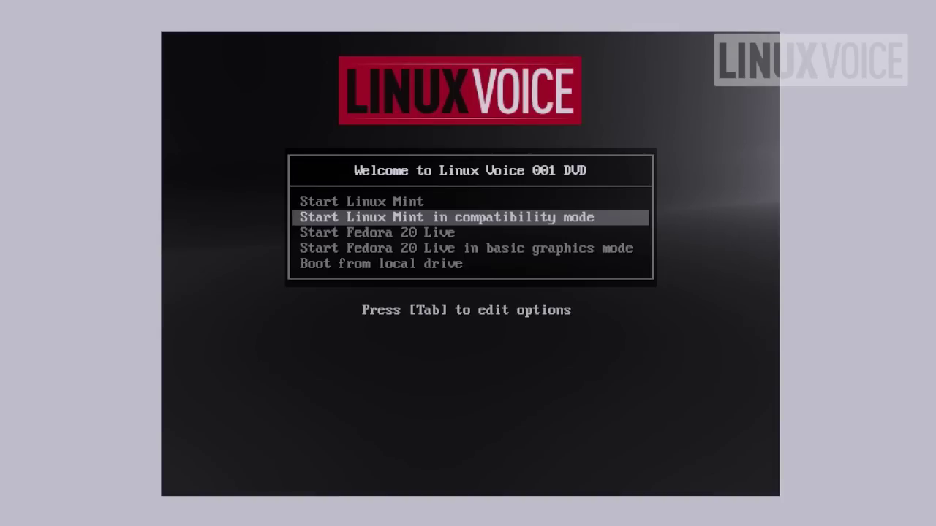
key(Up)
key(Down)
key(Down)
key(Down)
key(Down)
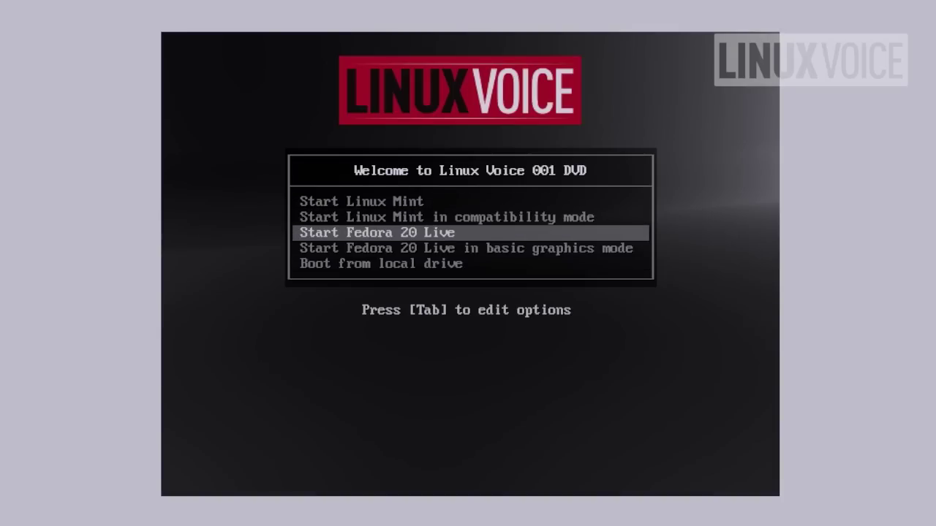
key(Up)
key(Up)
key(Up)
key(Up)
key(Down)
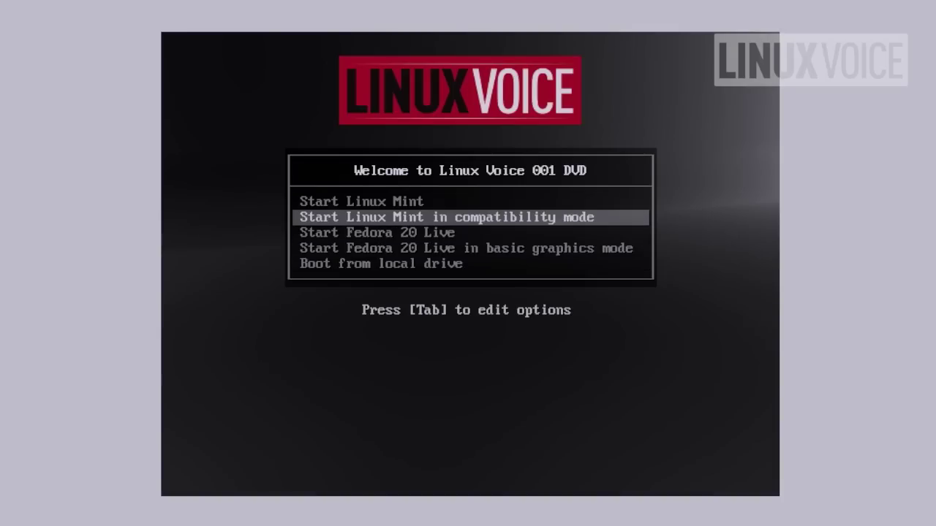
key(Up)
key(Down)
key(Up)
key(Down)
key(Down)
key(Down)
key(Down)
key(Up)
key(Up)
key(Up)
key(Up)
key(Down)
key(Up)
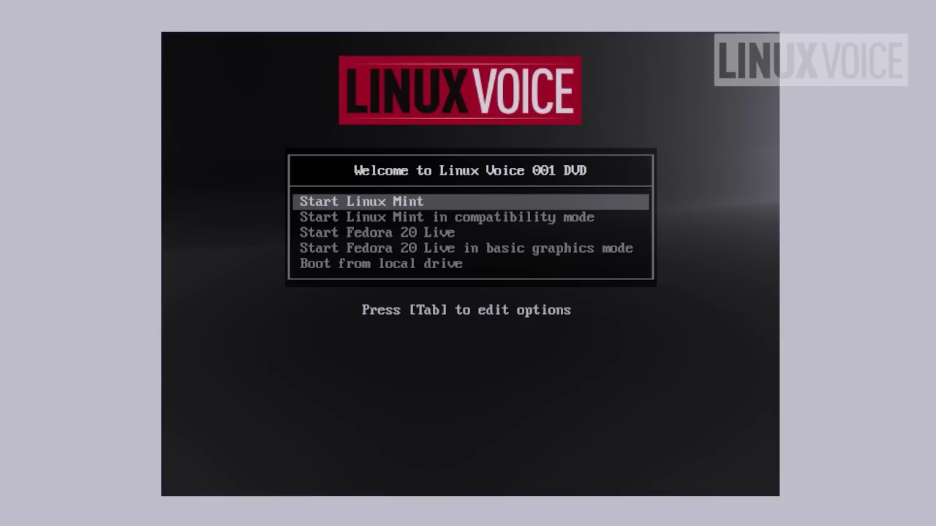
key(Down)
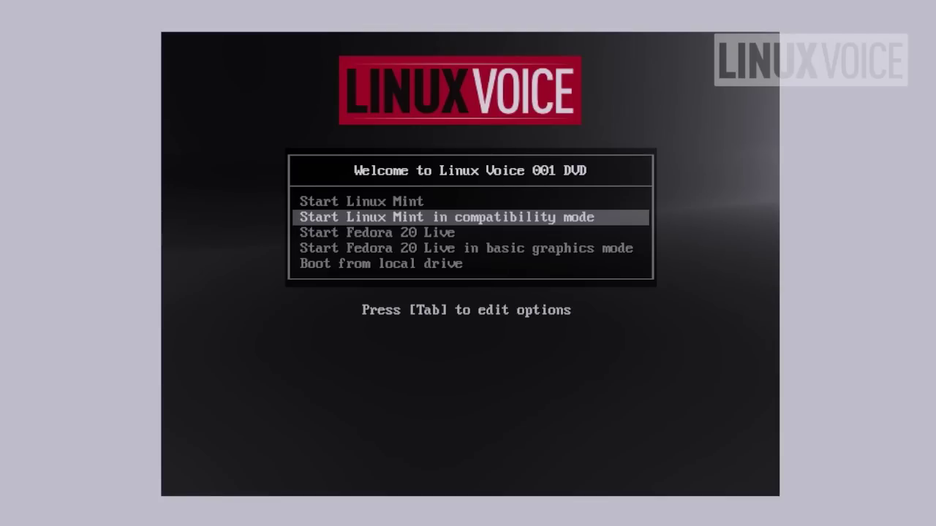
key(Up)
key(Down)
key(Down)
key(Down)
key(Down)
key(Up)
key(Up)
key(Up)
key(Up)
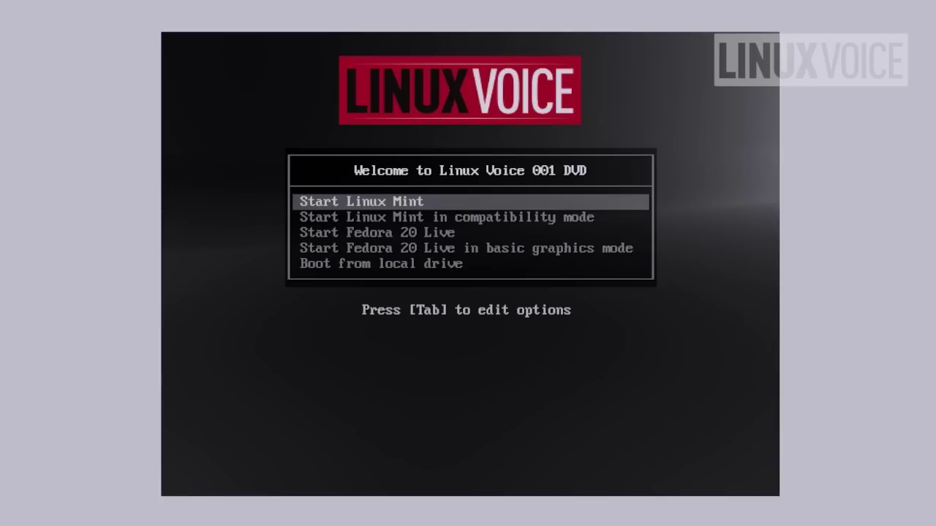
key(Down)
key(Up)
key(Down)
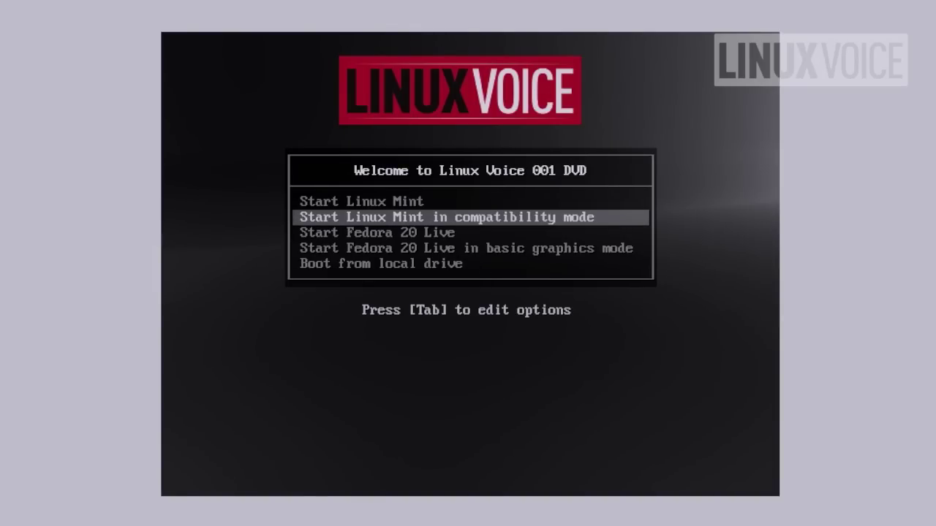
key(Up)
key(Down)
key(Down)
key(Down)
key(Down)
key(Up)
key(Up)
key(Up)
key(Up)
key(Down)
key(Up)
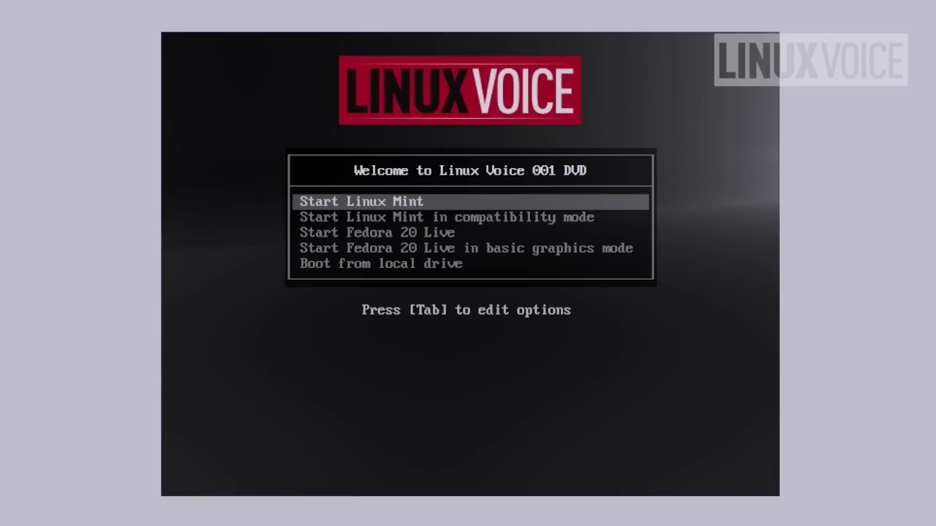
key(Down)
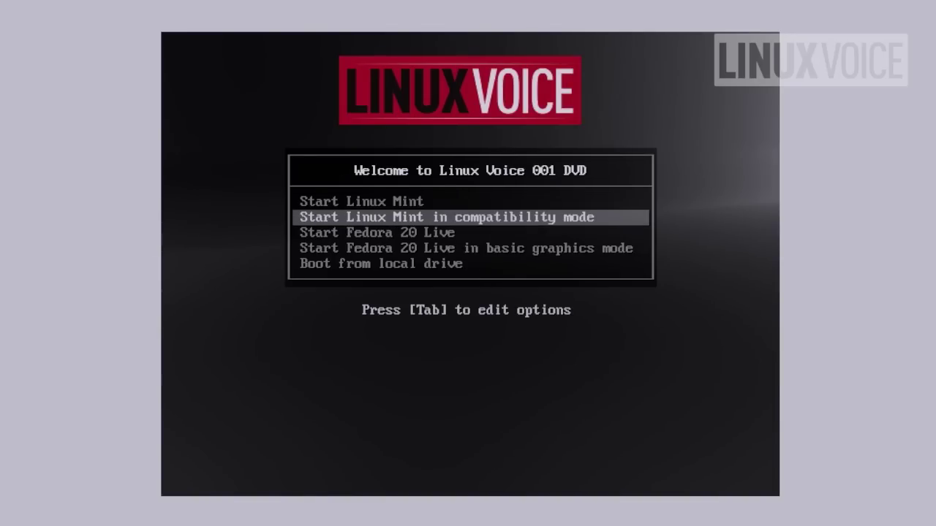
Boot the DVD's standard Start Linux Mint entry rather than compatibility mode or Fedora 20 Live.
key(Up)
key(Down)
key(Down)
key(Down)
key(Down)
key(Up)
key(Up)
key(Up)
key(Up)
key(Down)
key(Up)
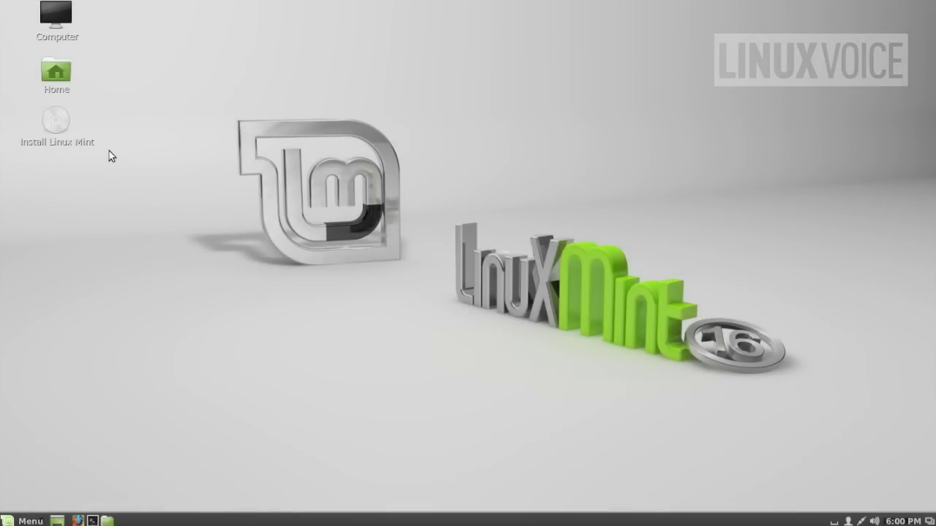
Open the Home folder from the desktop and move its window closer to the middle of the desktop.
double_click(59, 74)
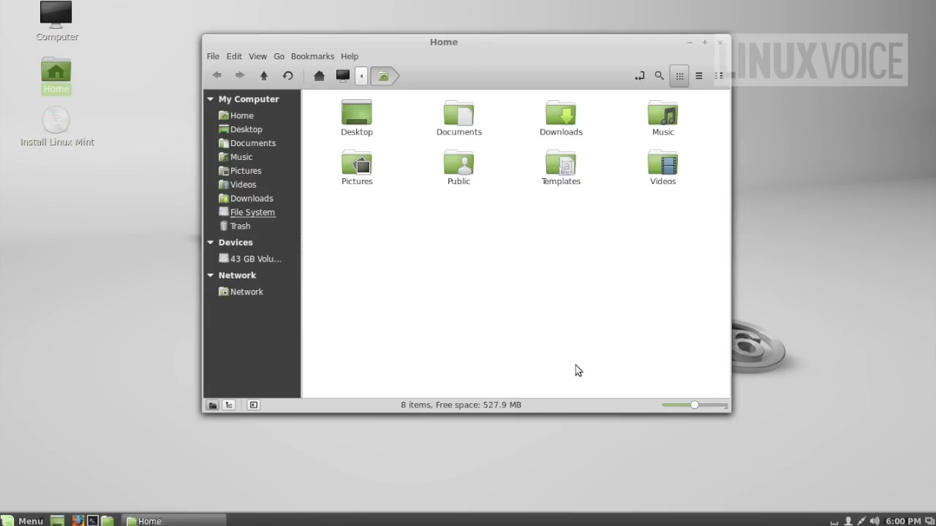
drag(600, 42, 652, 72)
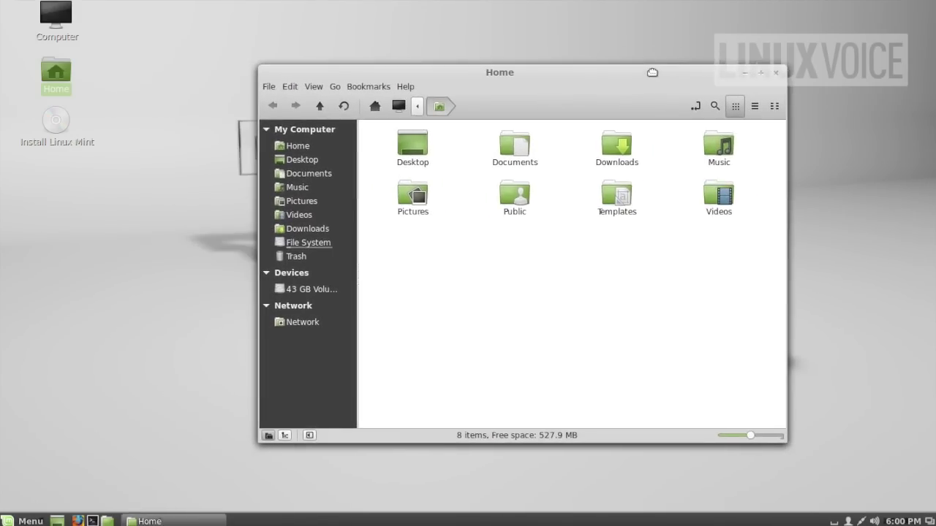
Switch to Firefox and search the web for "linux voice".
click(79, 520)
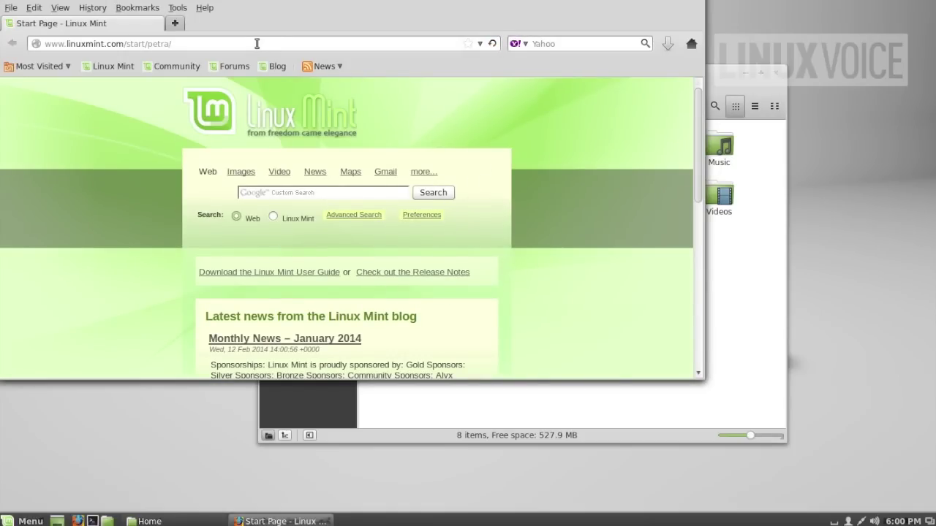
drag(257, 43, 10, 40)
text(l)
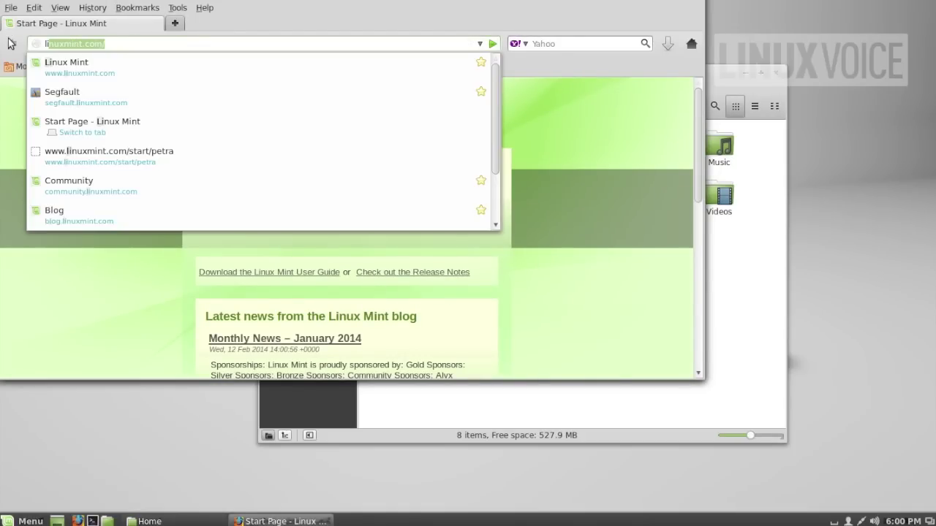
text(inux voice)
key(Return)
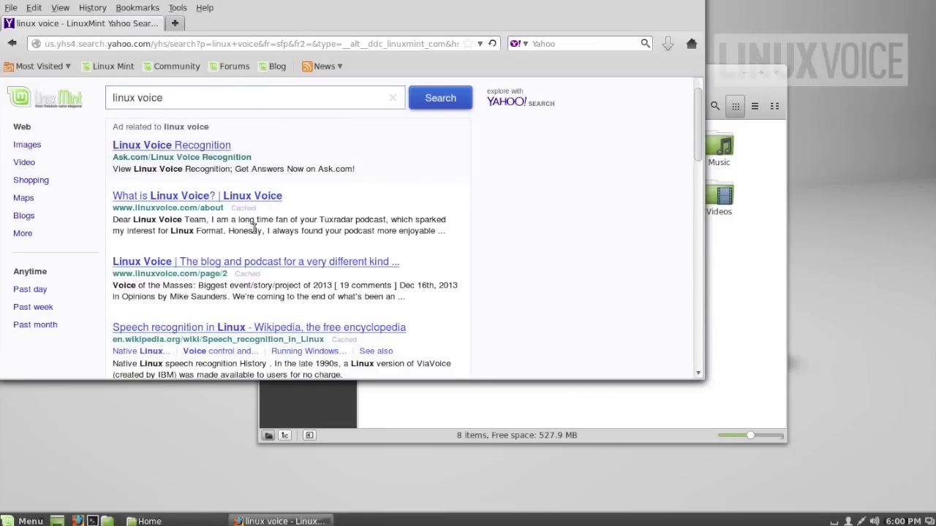
View the Linux Voice blog and podcast search result, and close the browser and Home windows.
click(201, 264)
drag(357, 1, 438, 39)
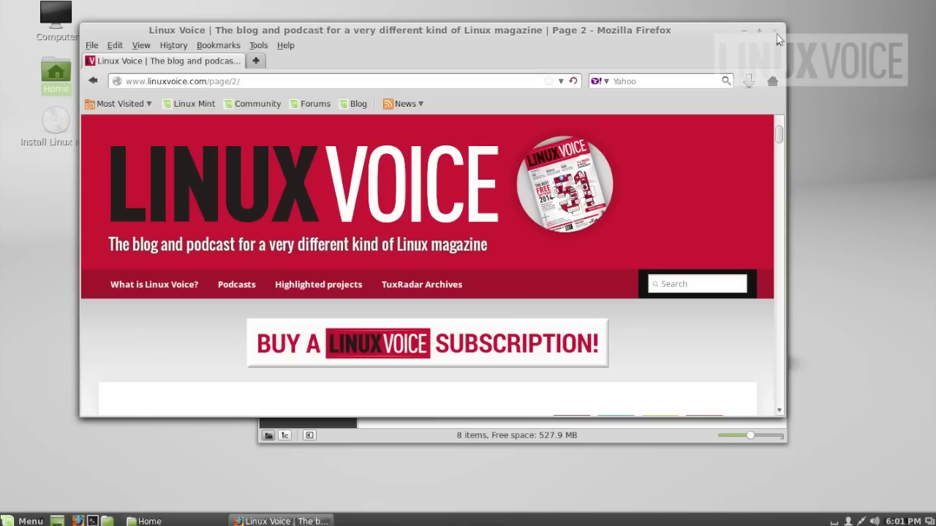
click(774, 30)
click(776, 73)
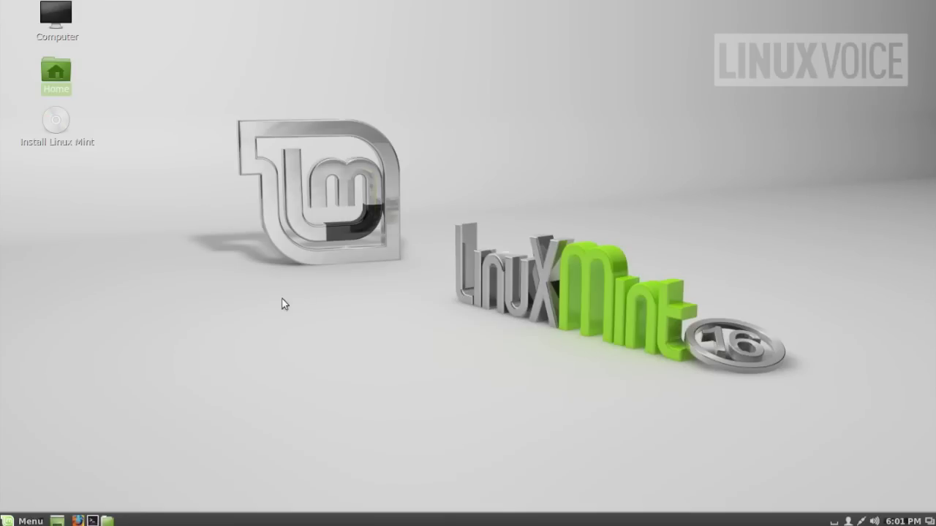
Find the application "gparted" and launch GParted.
click(26, 521)
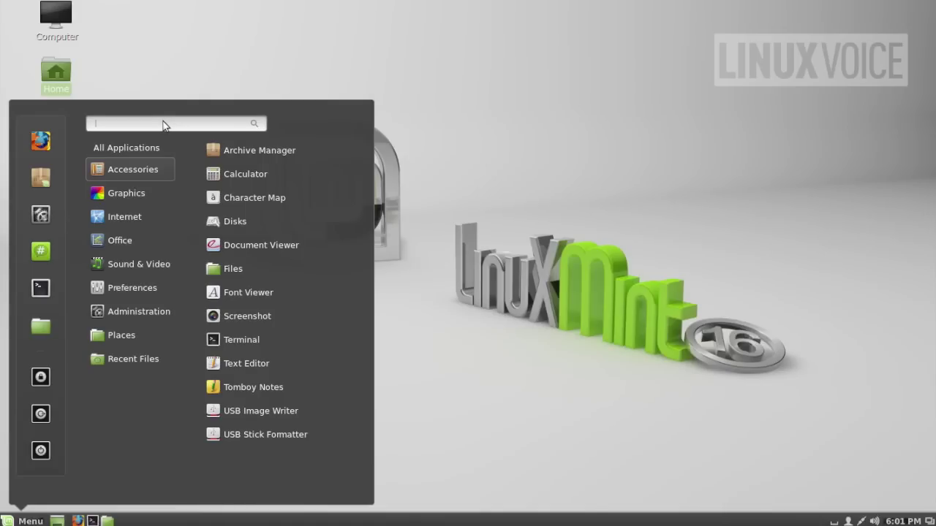
text(gparted)
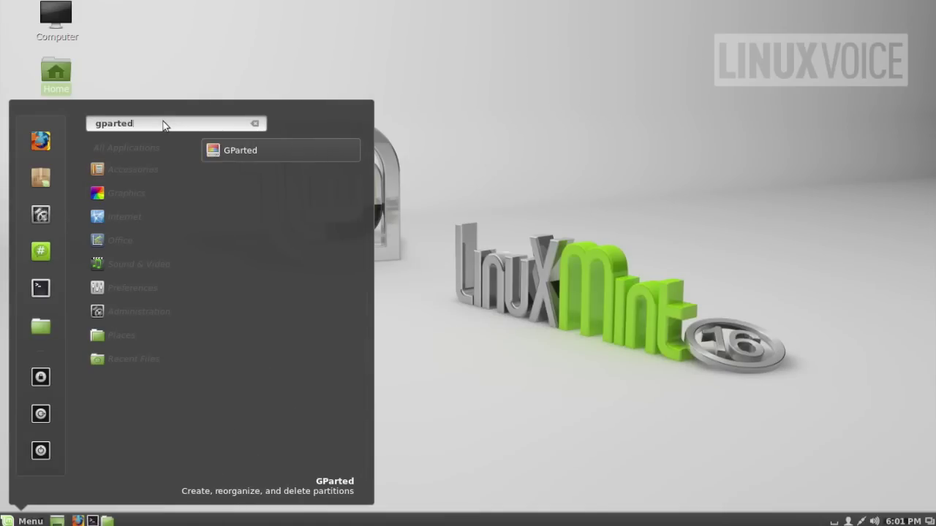
click(246, 151)
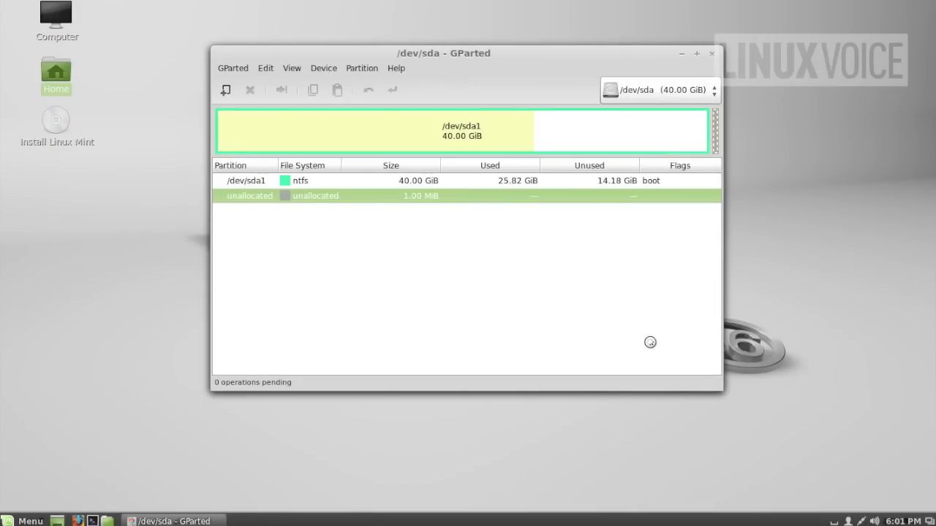
Try shrinking the /dev/sda1 partition to about 32276 MiB with 8683 MiB free after it, and discard the resize.
click(432, 140)
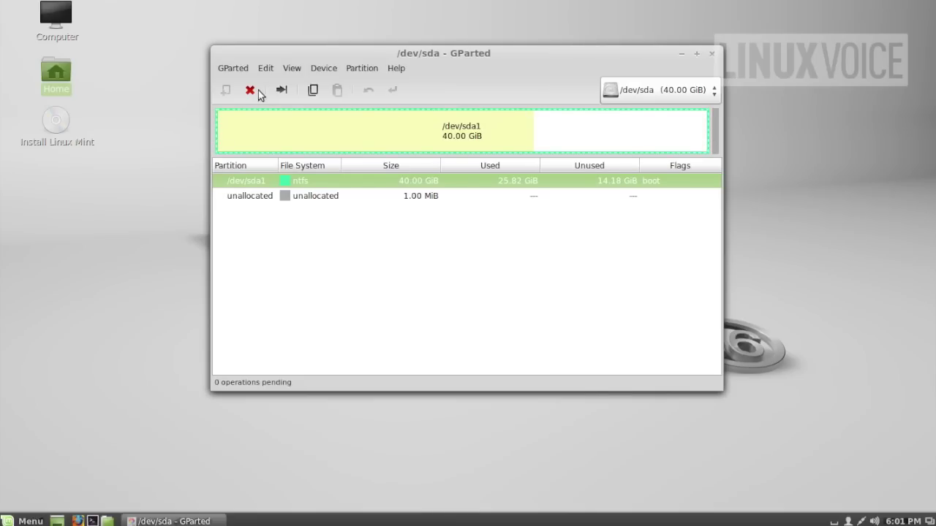
click(281, 89)
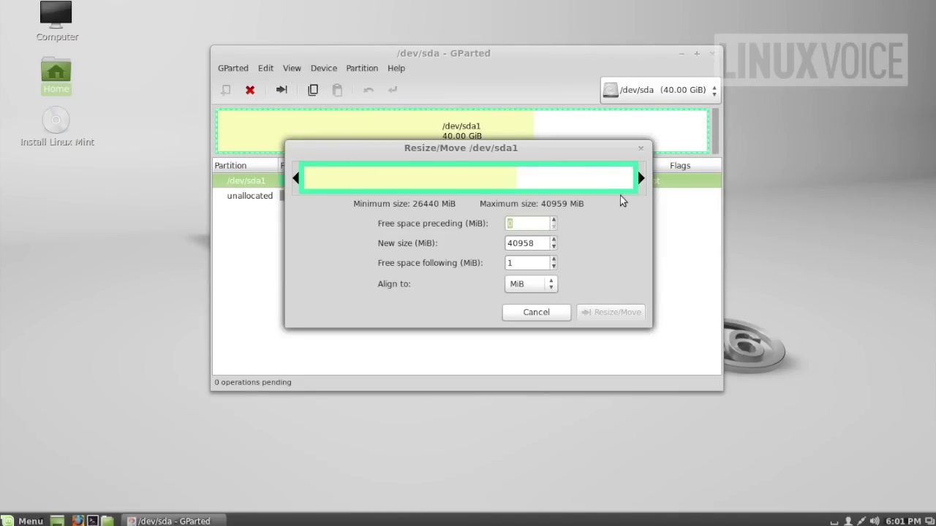
drag(643, 177, 568, 175)
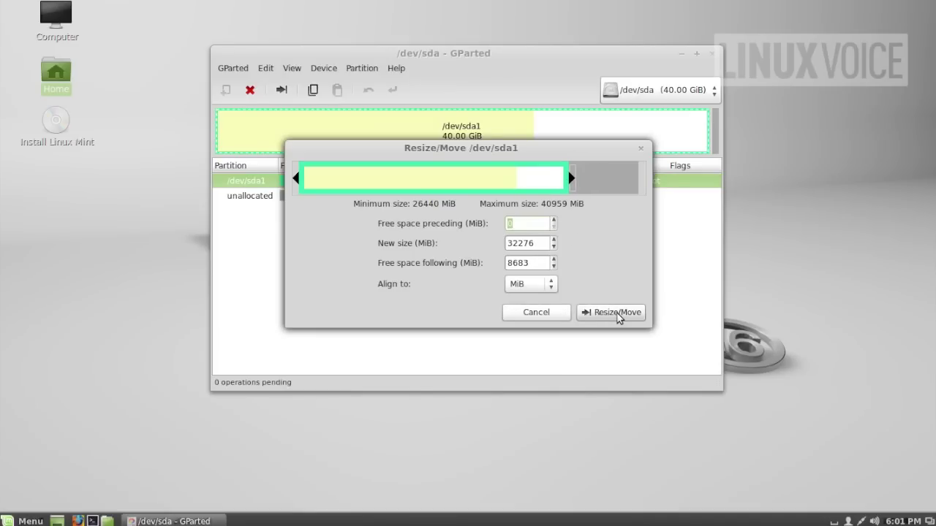
click(536, 313)
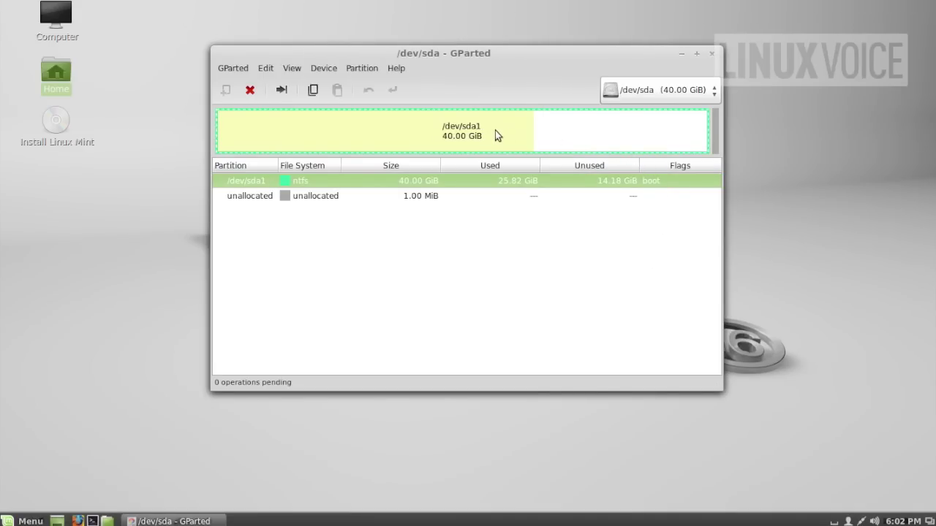
Display the partition layout of the second disk, /dev/sdb, and move the GParted window slightly lower.
click(627, 91)
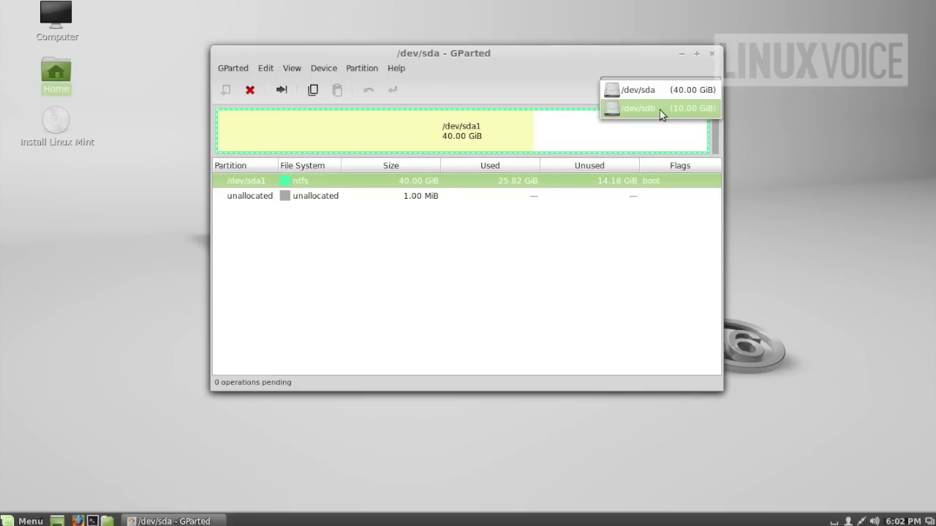
click(660, 109)
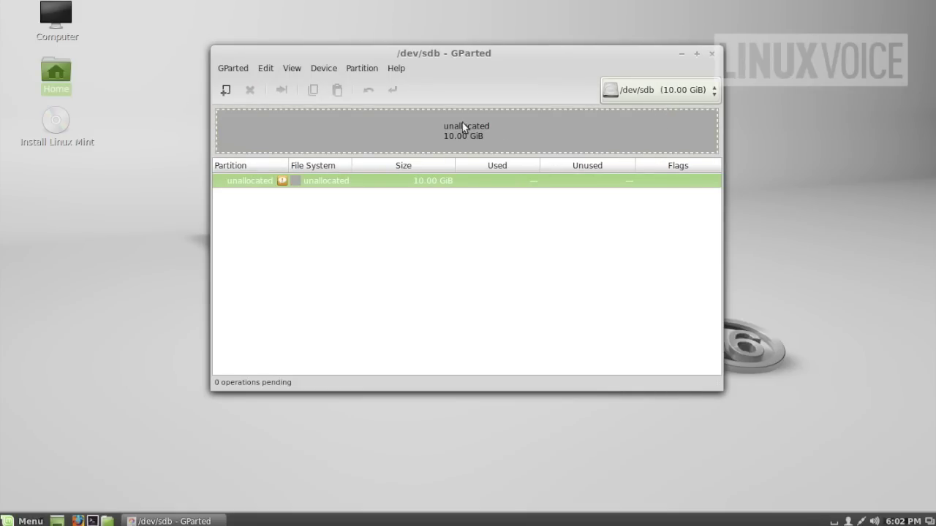
drag(461, 55, 463, 70)
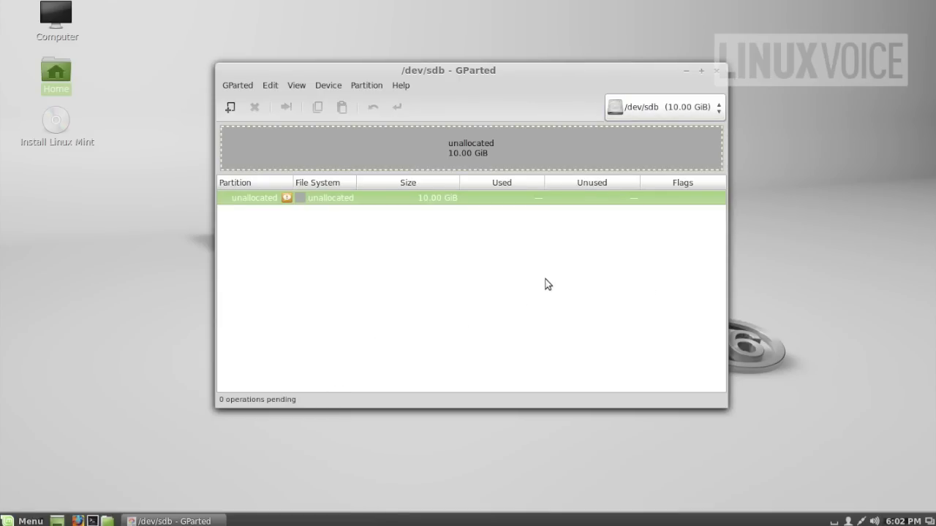
Return to the 40 GiB disk /dev/sda and select its /dev/sda1 partition for inspection.
click(642, 112)
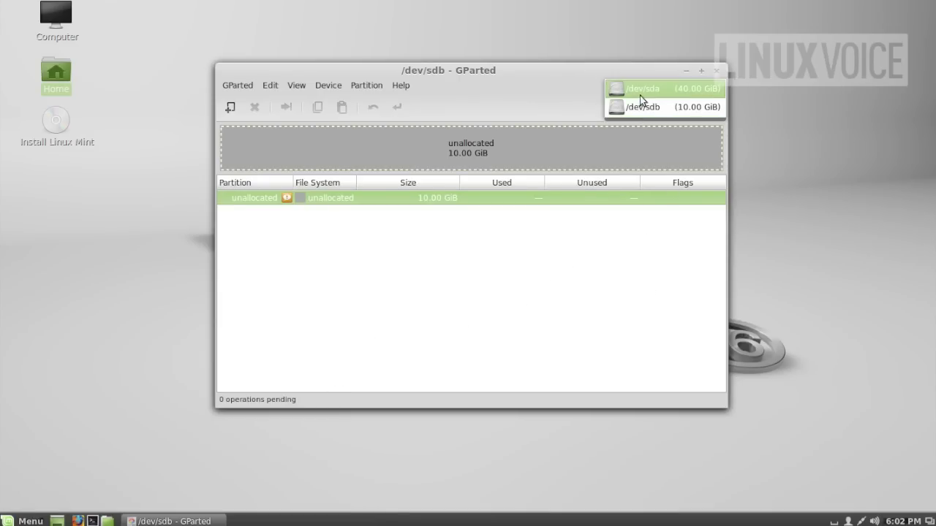
click(640, 93)
click(460, 136)
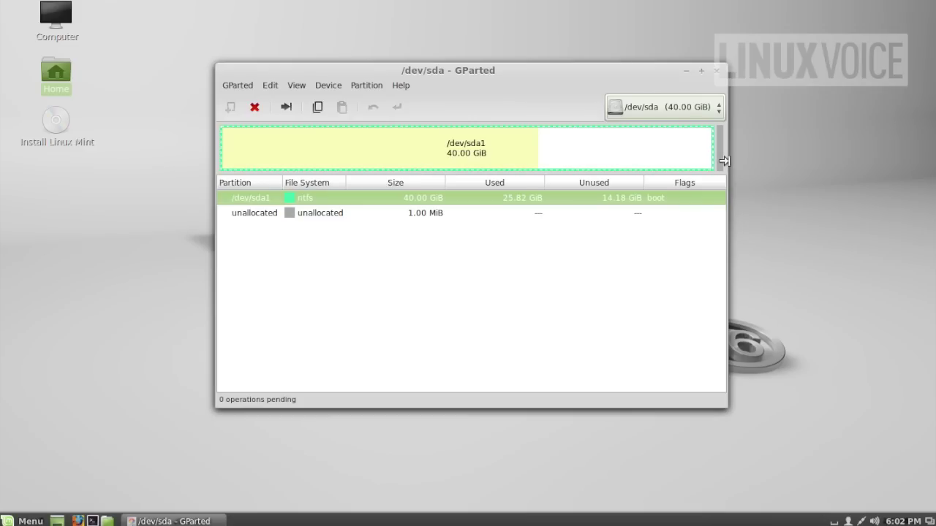
Switch to the 10 GiB disk /dev/sdb and create a default MS-DOS partition table on it.
click(653, 103)
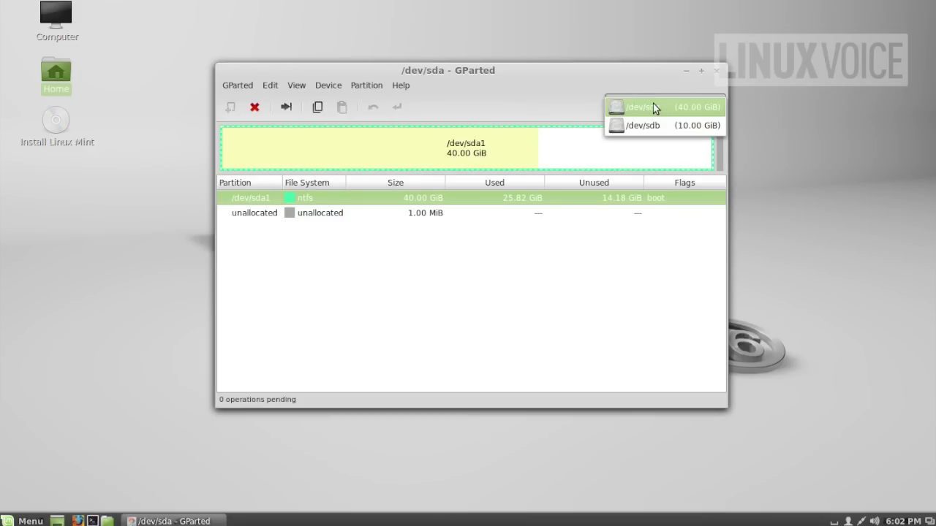
click(647, 120)
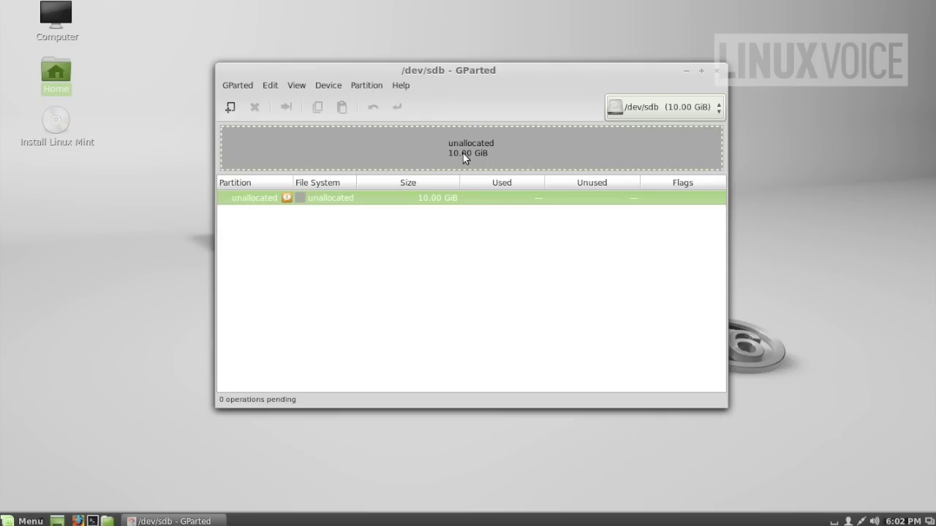
click(337, 86)
click(340, 101)
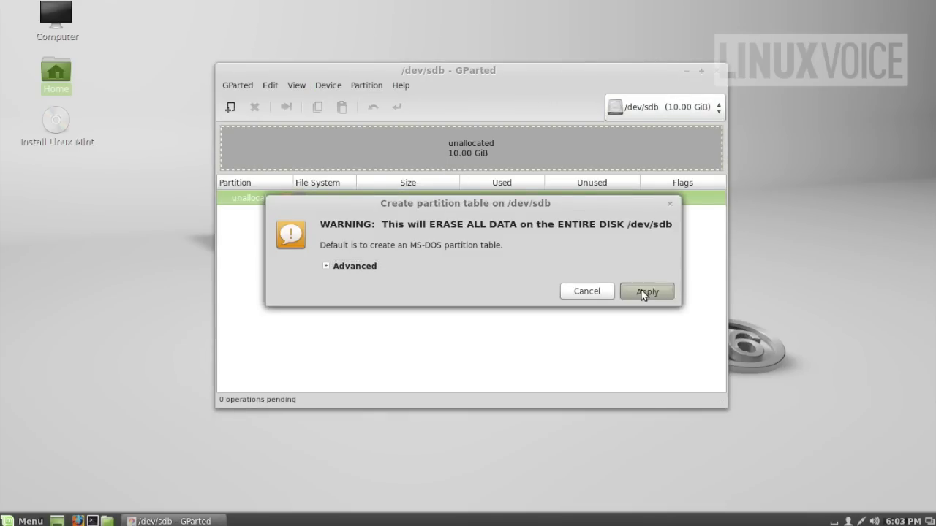
click(644, 294)
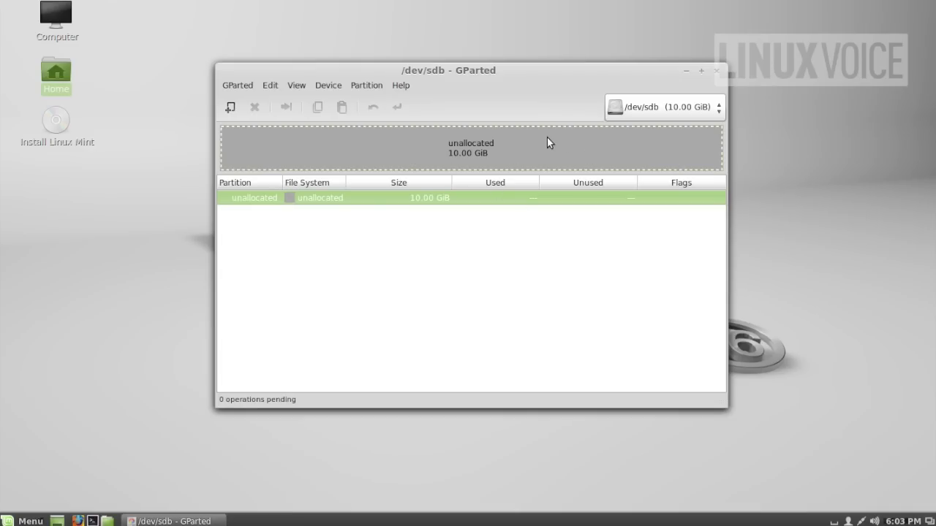
Try creating a reduced-size ext2 primary partition in the unallocated space of /dev/sdb, and discard it.
click(230, 109)
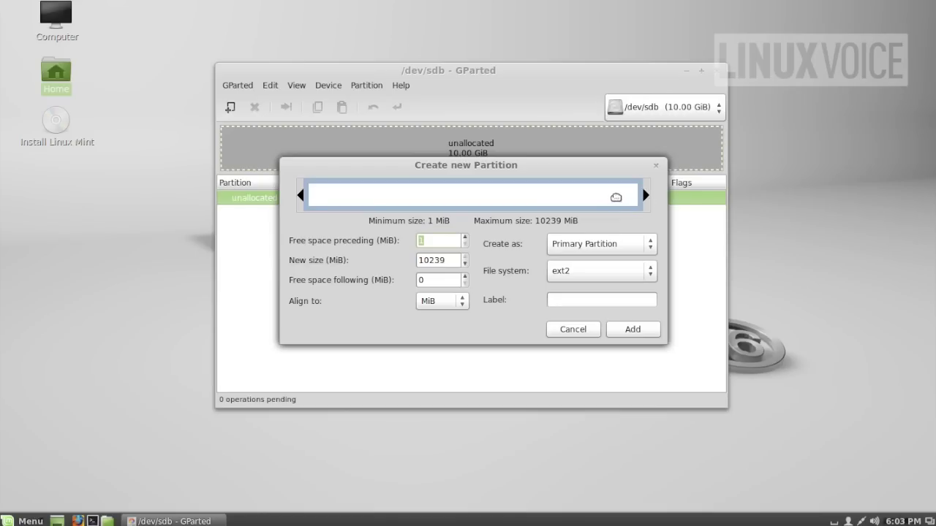
drag(648, 195, 579, 196)
click(573, 330)
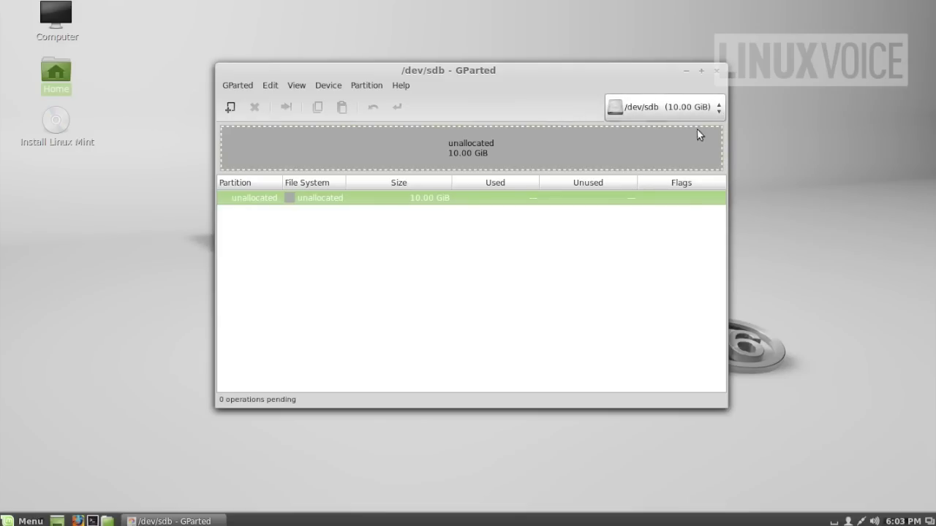
click(653, 109)
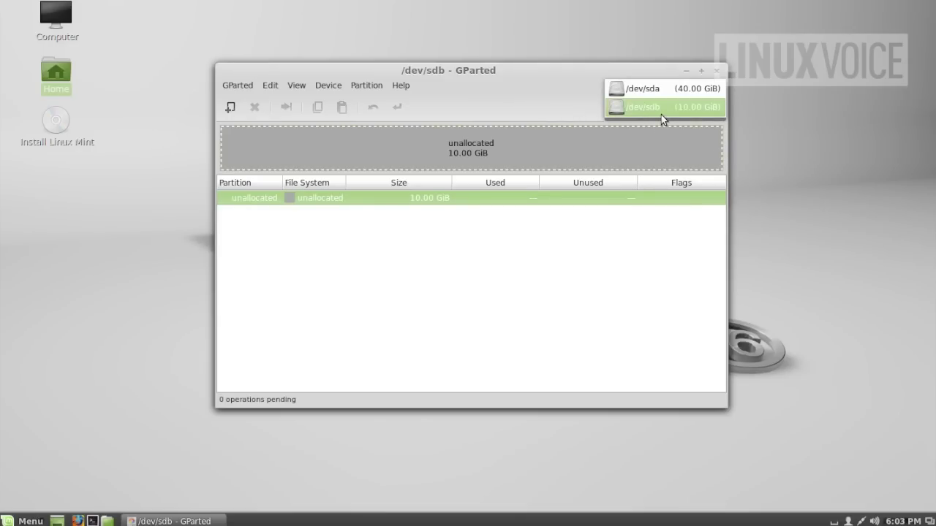
click(575, 141)
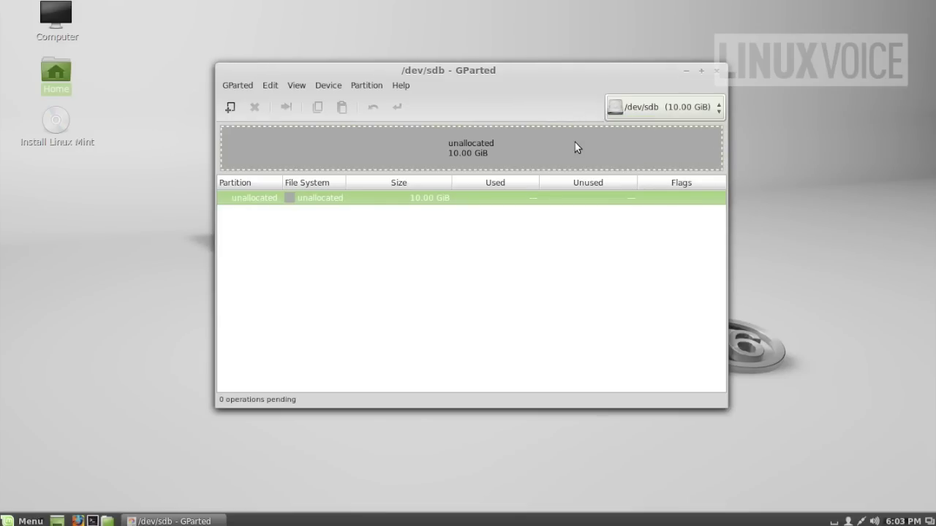
click(668, 112)
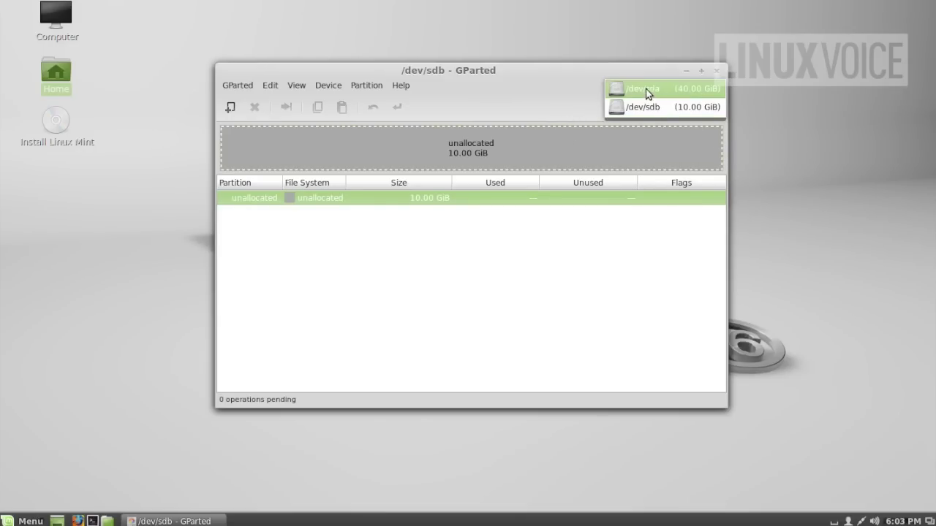
click(585, 87)
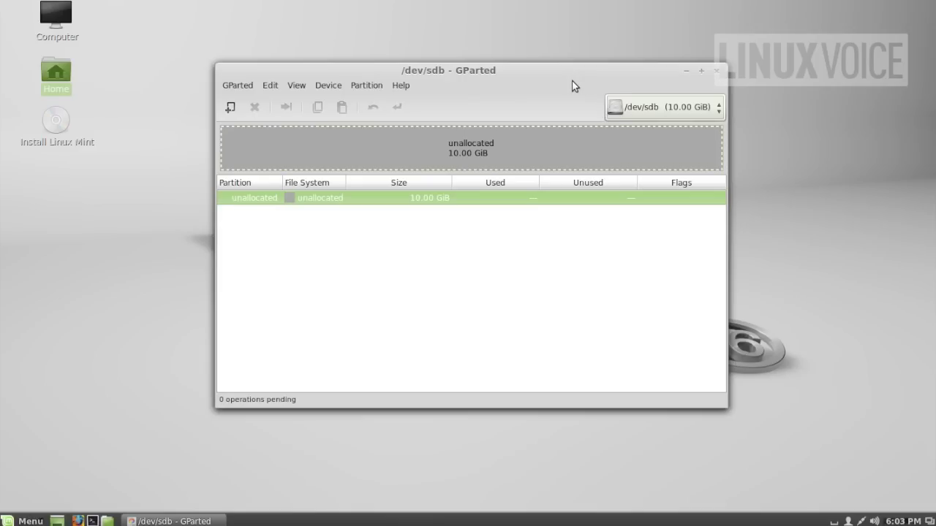
Close GParted and launch the Linux Mint installer from the desktop.
click(718, 72)
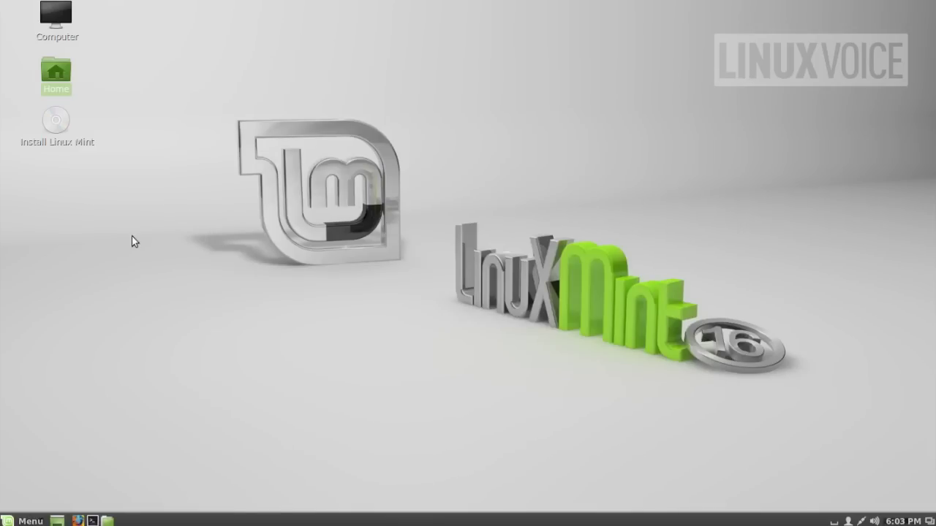
click(65, 132)
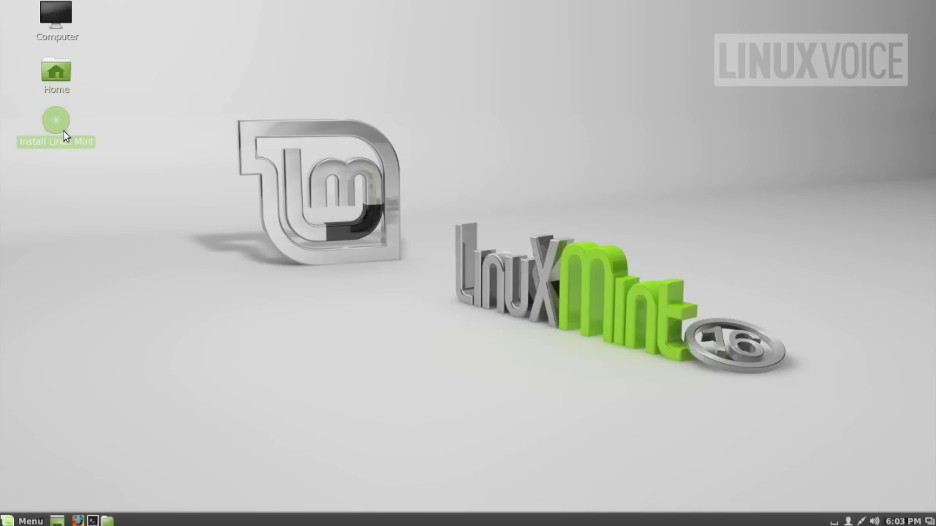
double_click(64, 131)
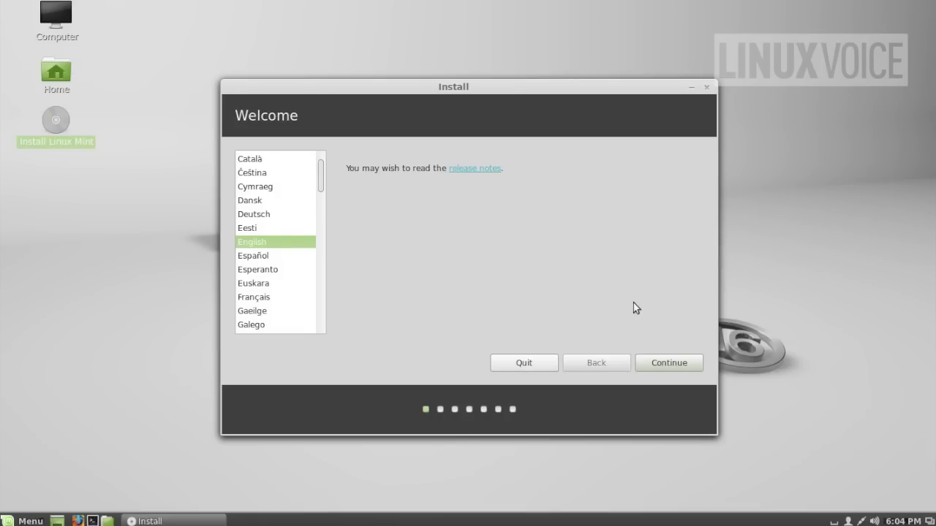
Proceed in English past the preparation page and choose the "Something else" installation type for manual partitioning.
click(669, 362)
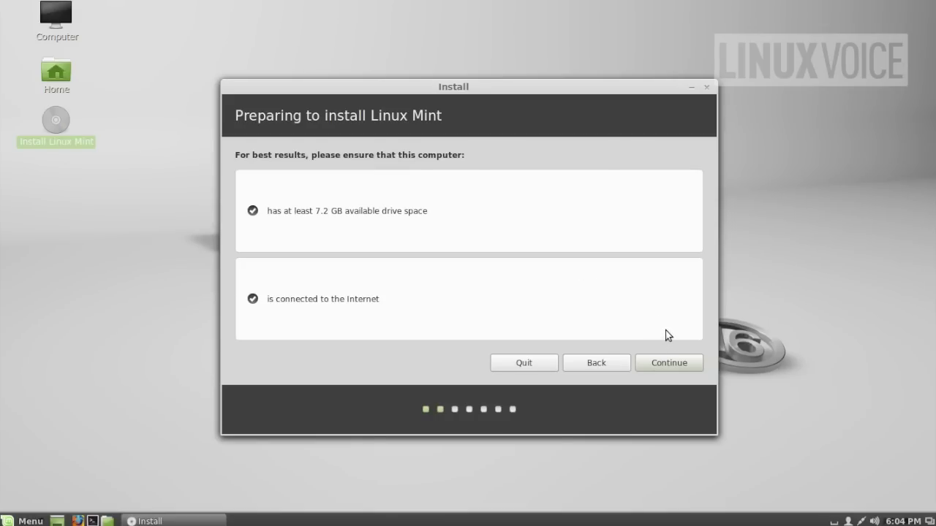
click(660, 365)
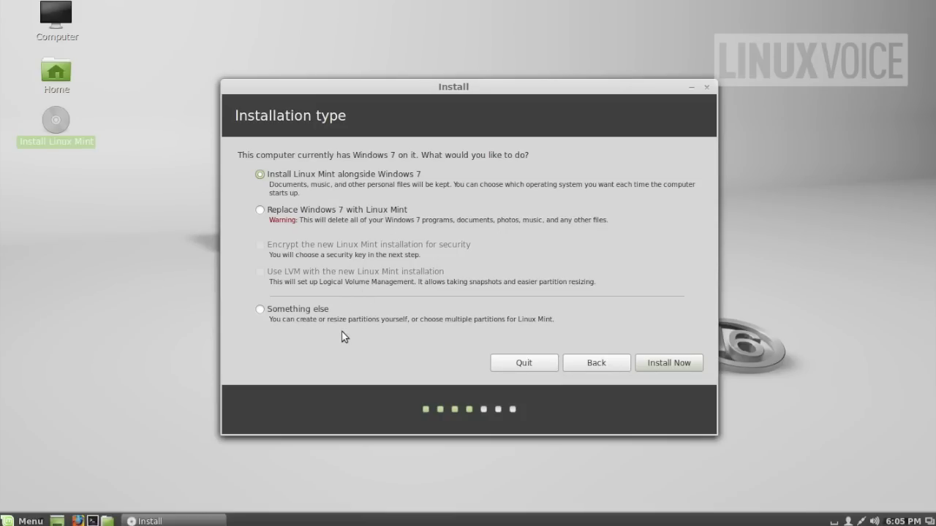
click(279, 311)
click(661, 359)
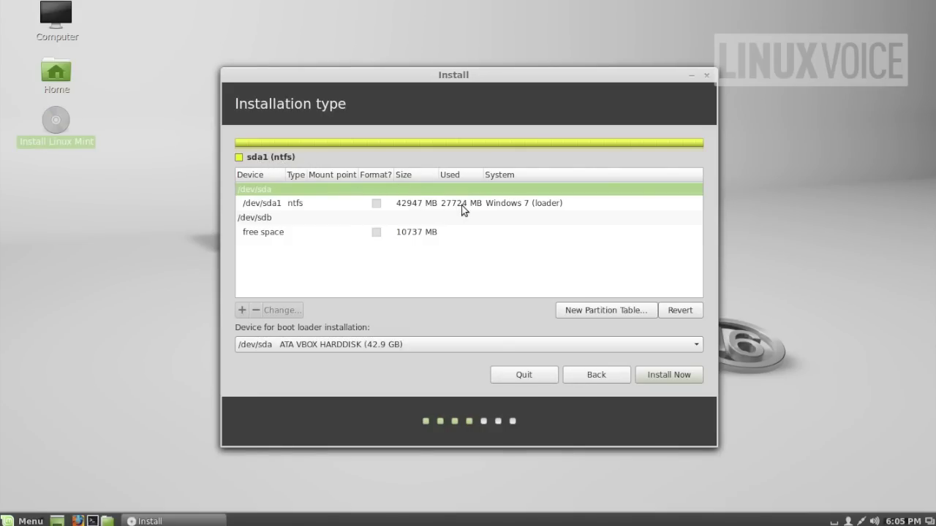
Create a 10000 MB primary Ext4 partition with mount point / at the beginning of the free space on /dev/sdb.
click(268, 233)
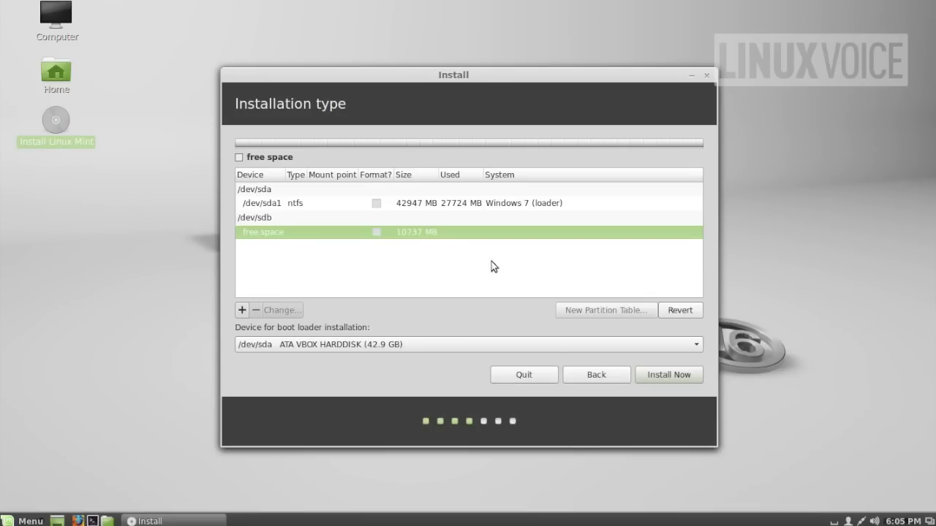
click(242, 311)
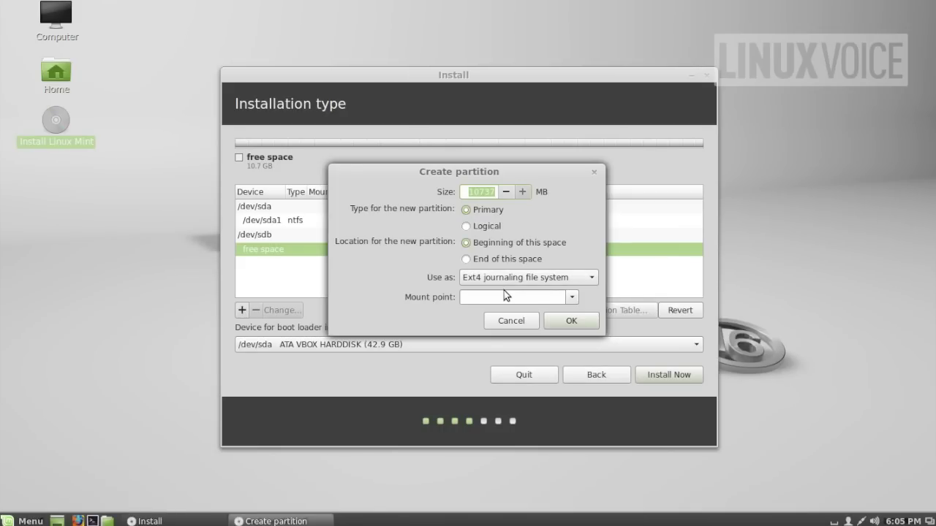
click(573, 297)
click(542, 308)
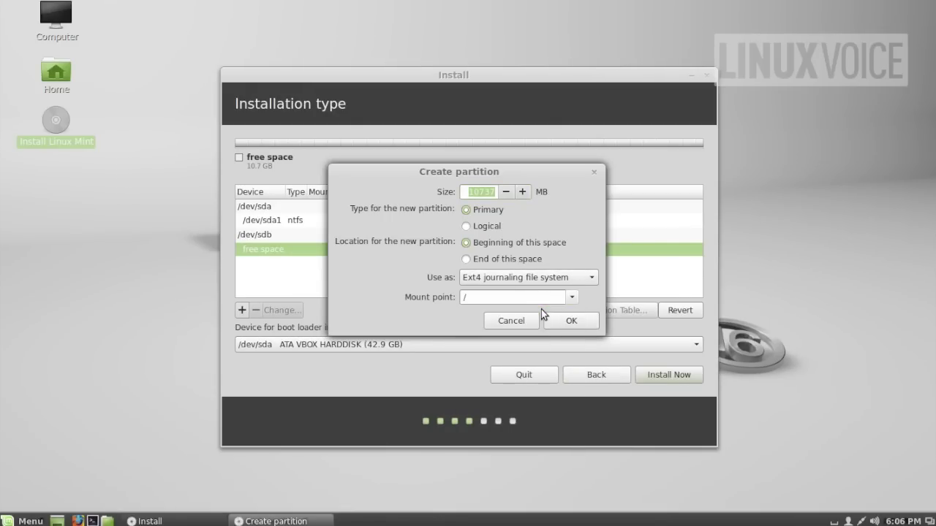
click(503, 297)
double_click(492, 192)
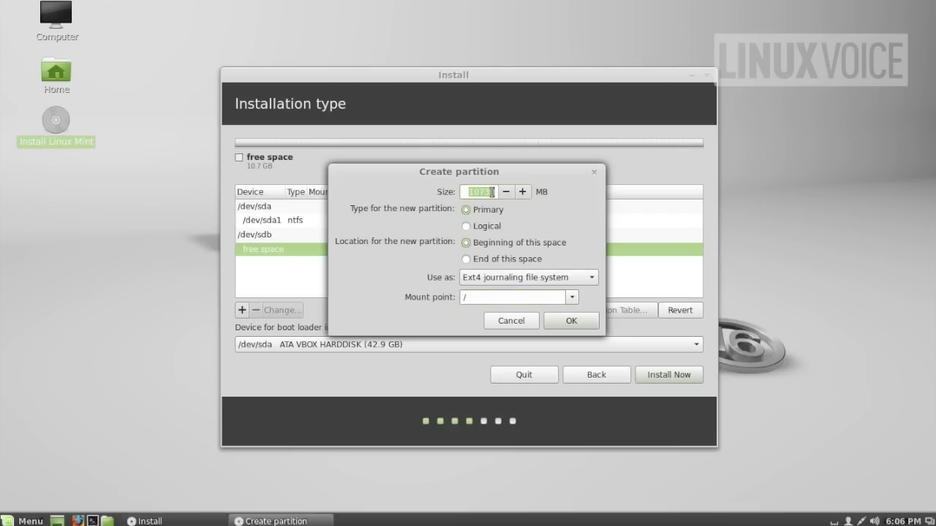
text(10000)
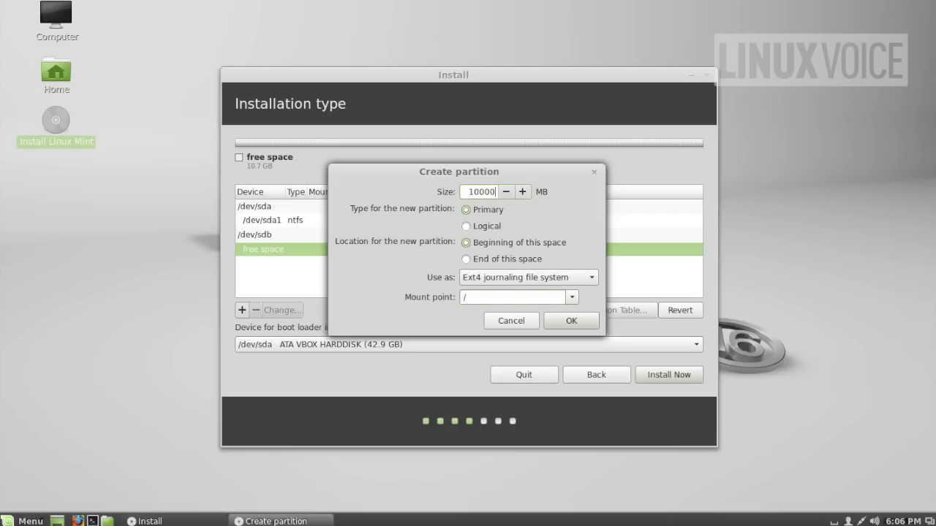
click(569, 320)
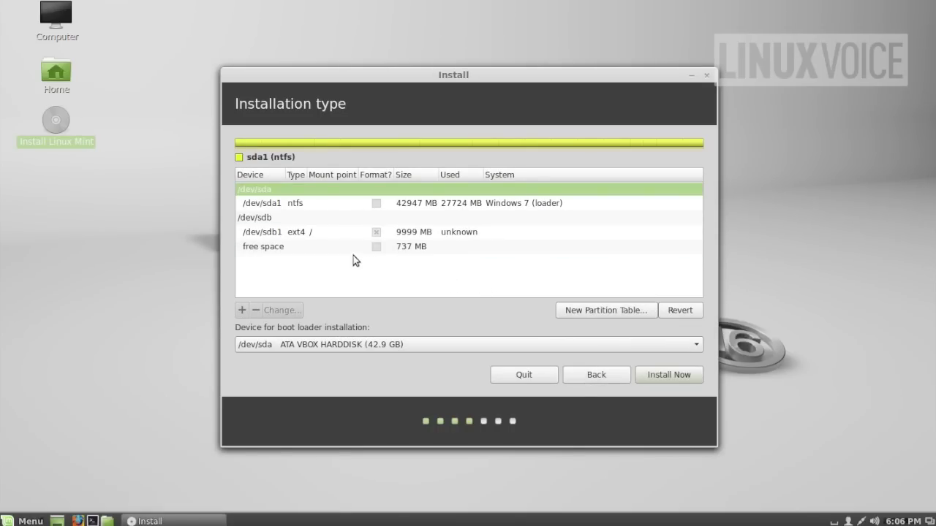
Add a 737 MB logical swap area in the remaining free space on /dev/sdb and start the installation.
click(304, 243)
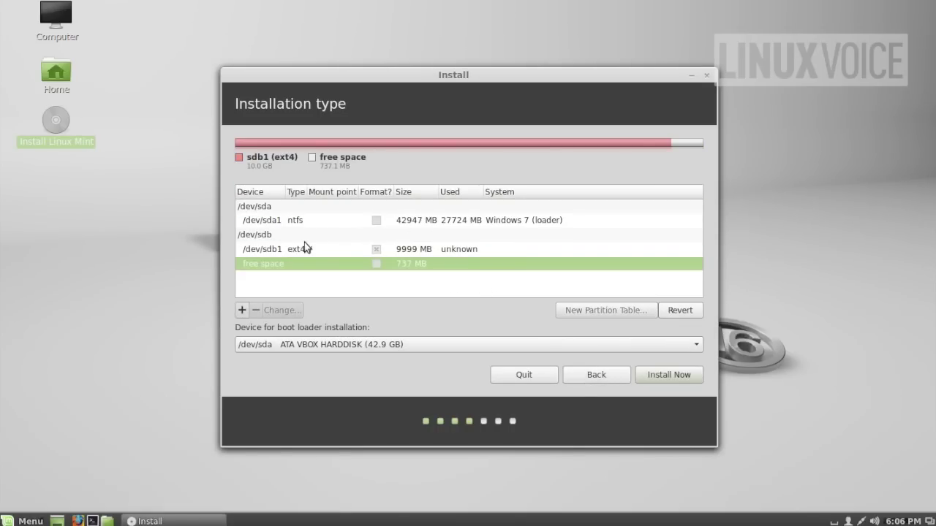
click(242, 310)
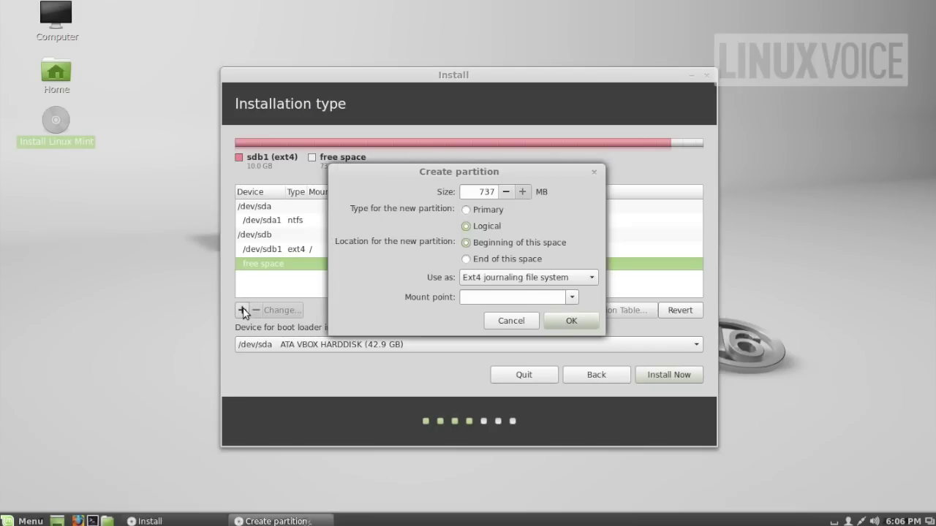
click(566, 280)
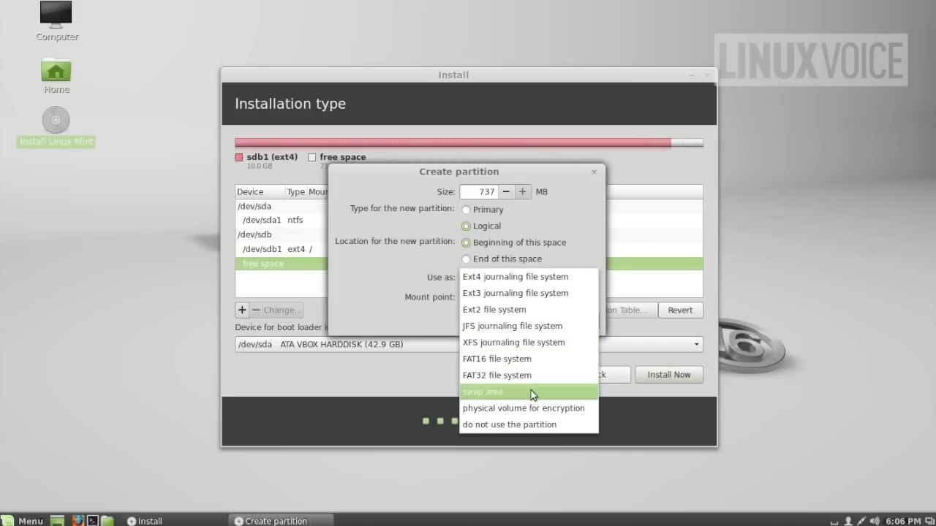
click(531, 391)
click(571, 303)
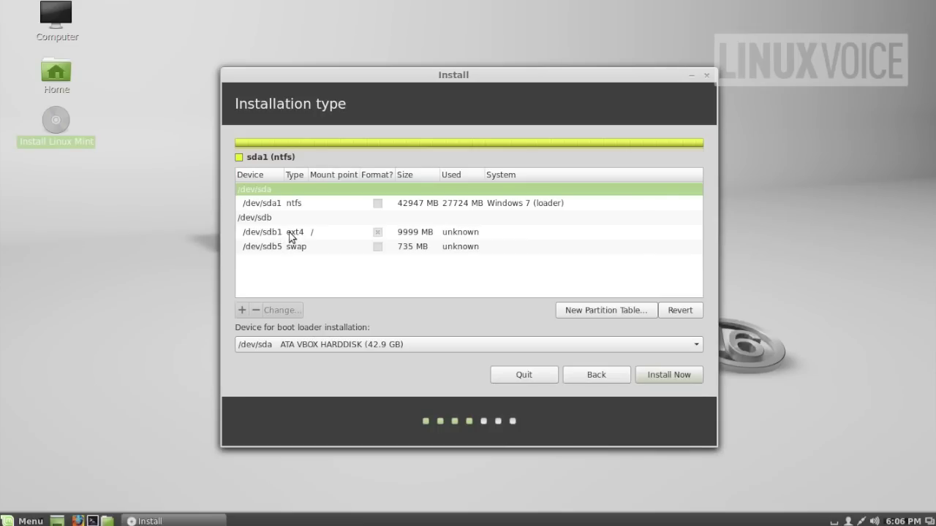
click(378, 233)
click(664, 376)
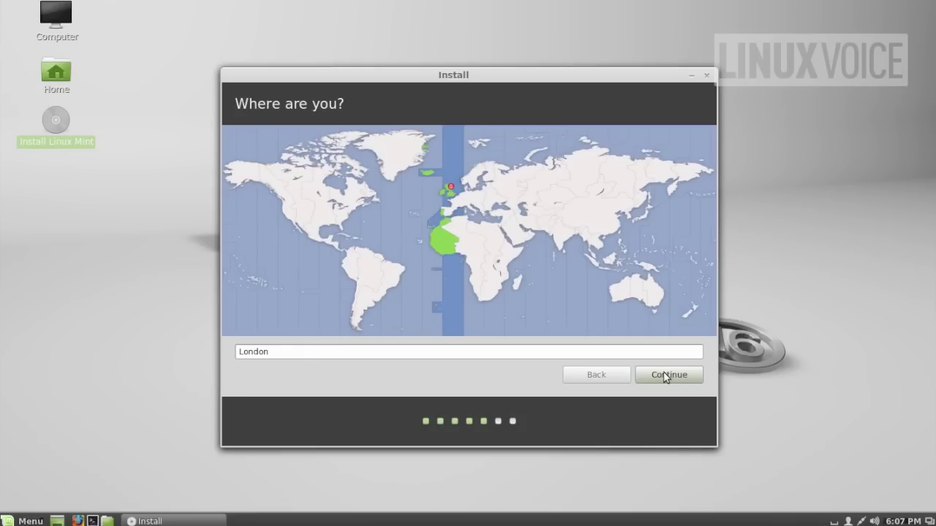
Try the London, Kamchatka, Honolulu and Nouakchott time zones on the location map.
click(451, 200)
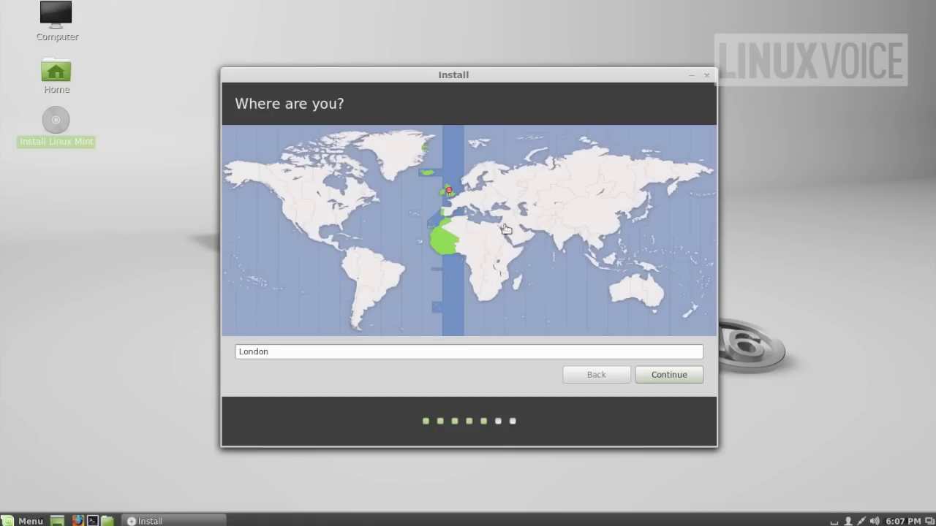
click(694, 214)
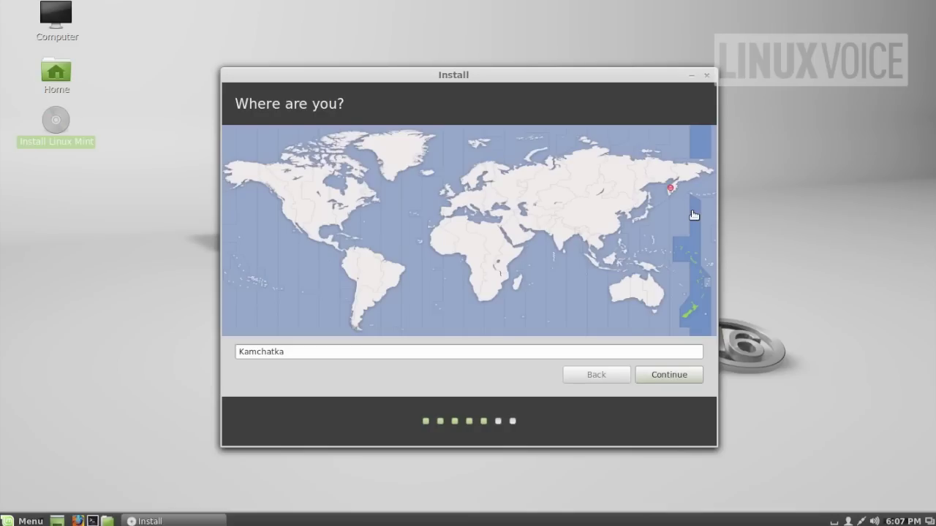
click(255, 257)
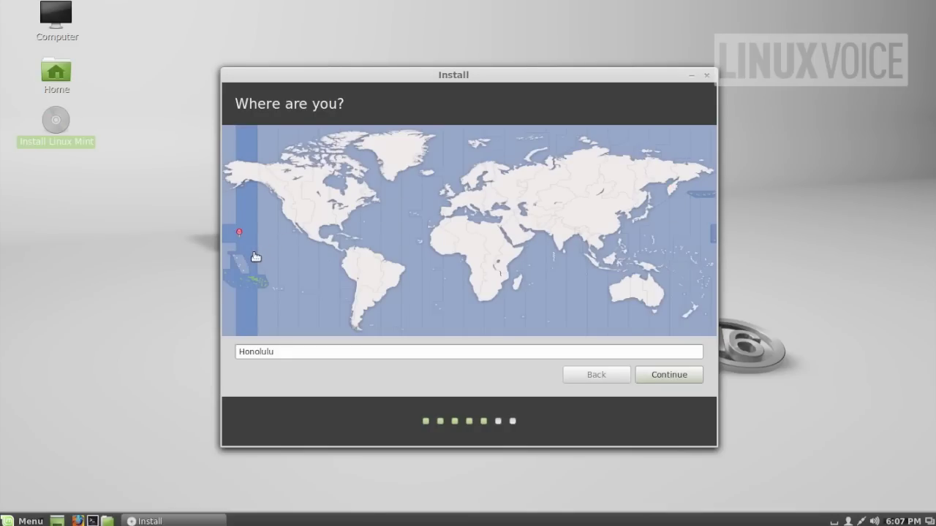
click(433, 241)
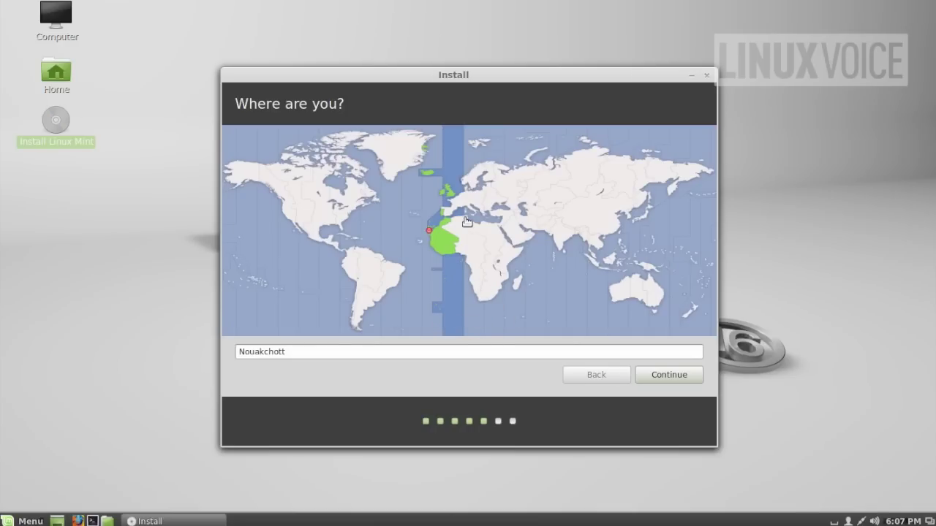
Set the location to London on the map and proceed to the keyboard layout.
click(448, 193)
click(677, 377)
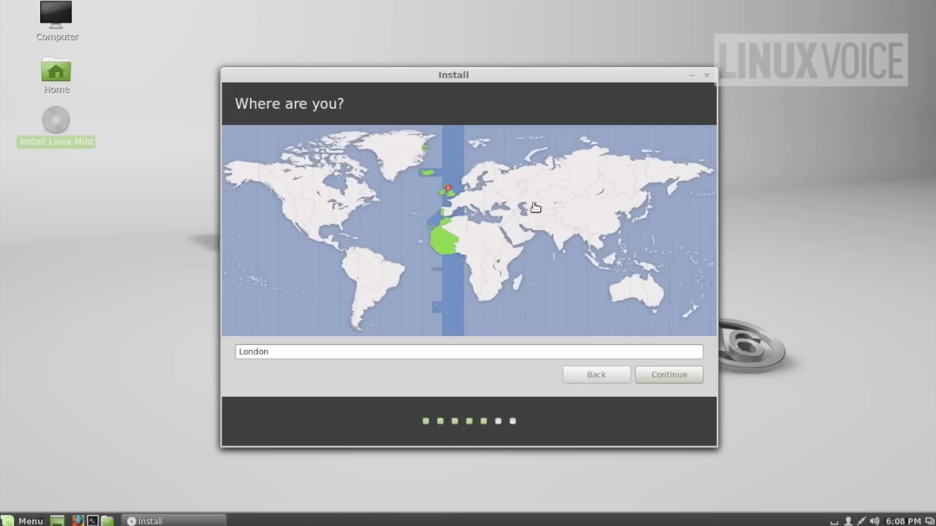
key(Return)
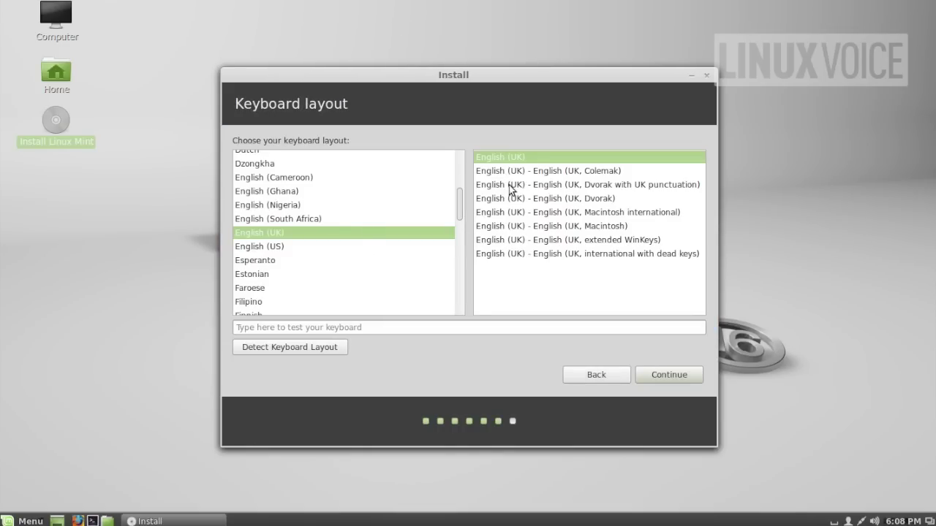
View the keyboard layout detection prompt, dismiss it, and accept the English (UK) layout.
click(329, 348)
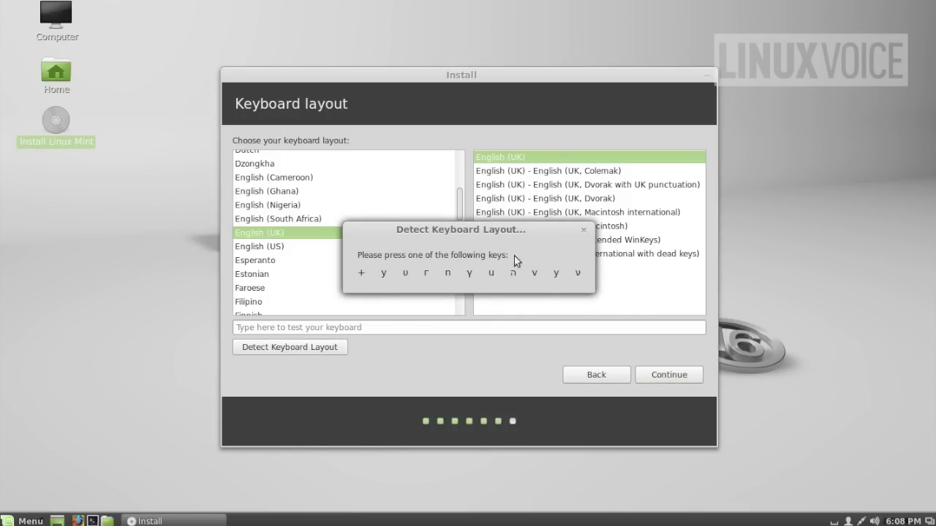
click(584, 231)
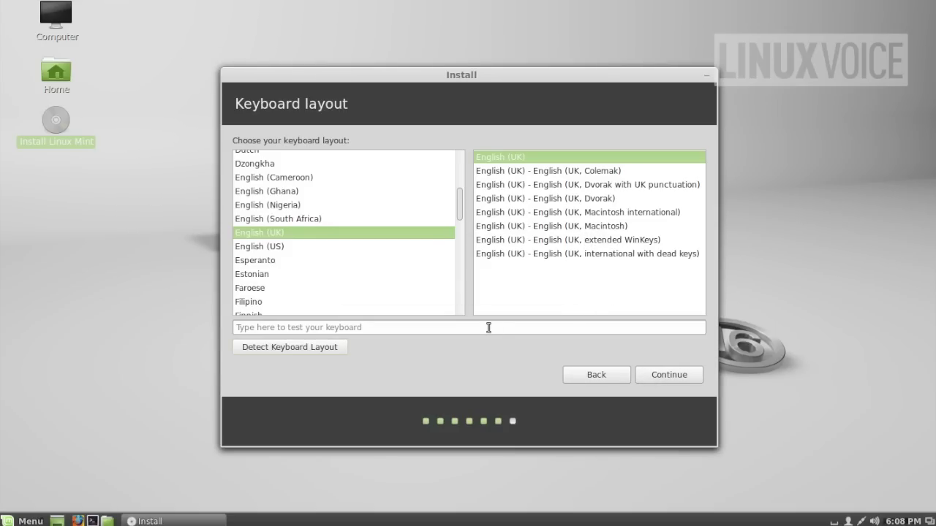
click(671, 375)
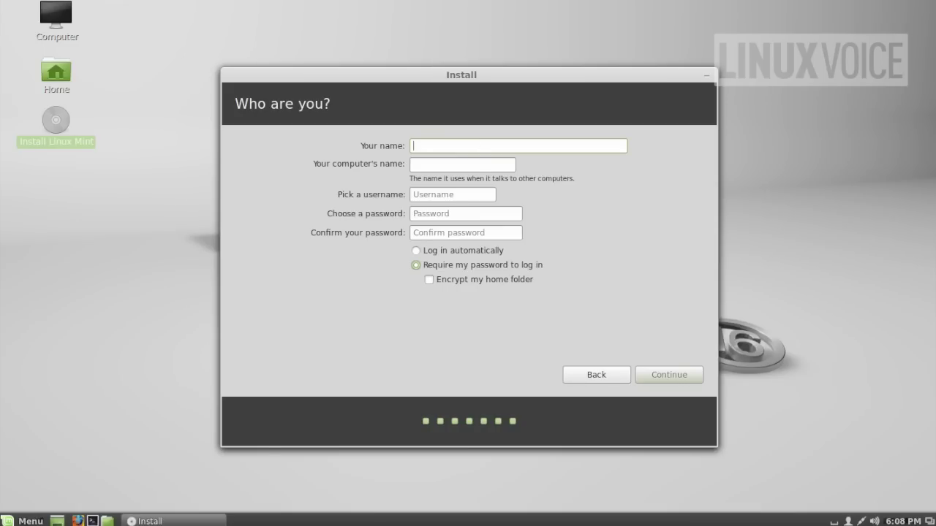
Enter Linux Voice as the name in the user account details.
text(Linux)
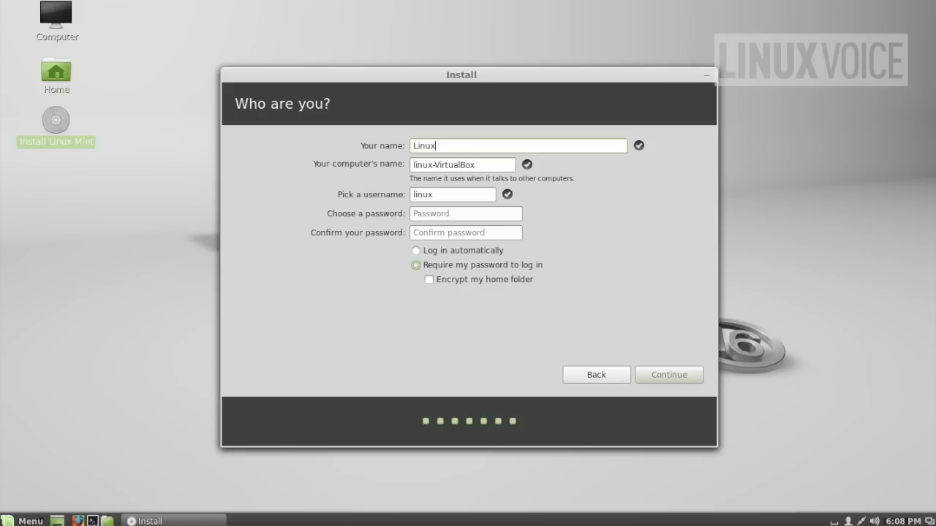
text( Voice)
key(Tab)
Set the computer's name to linux-mint and move on to the username.
key(End)
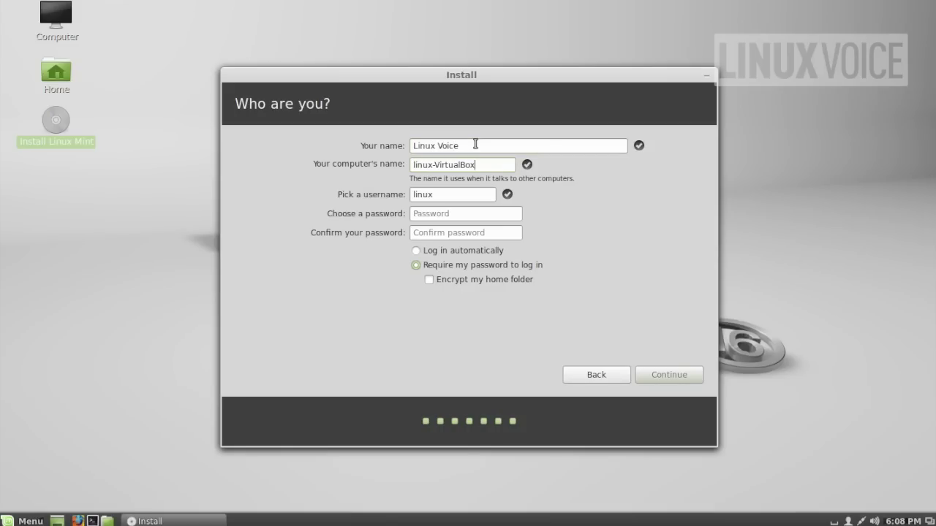
key(shift+Left)
key(shift+Left)
key(shift+Left)
key(shift+Left)
key(shift+Left)
key(shift+Left)
key(shift+Left)
key(shift+Left)
key(shift+Left)
key(shift+Left)
text(mint)
key(shift+Home)
key(Tab)
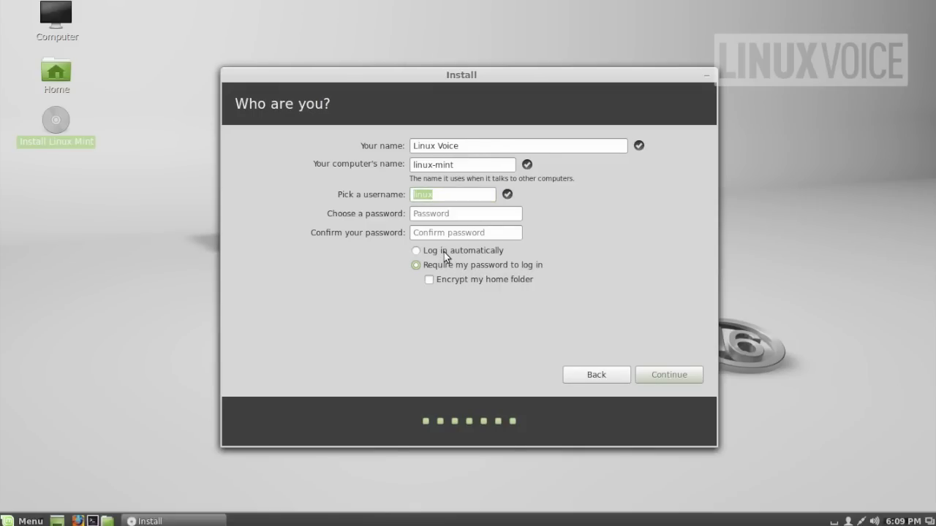
Choose automatic login and enter a trial password for the account.
click(415, 251)
click(447, 217)
text(*********)
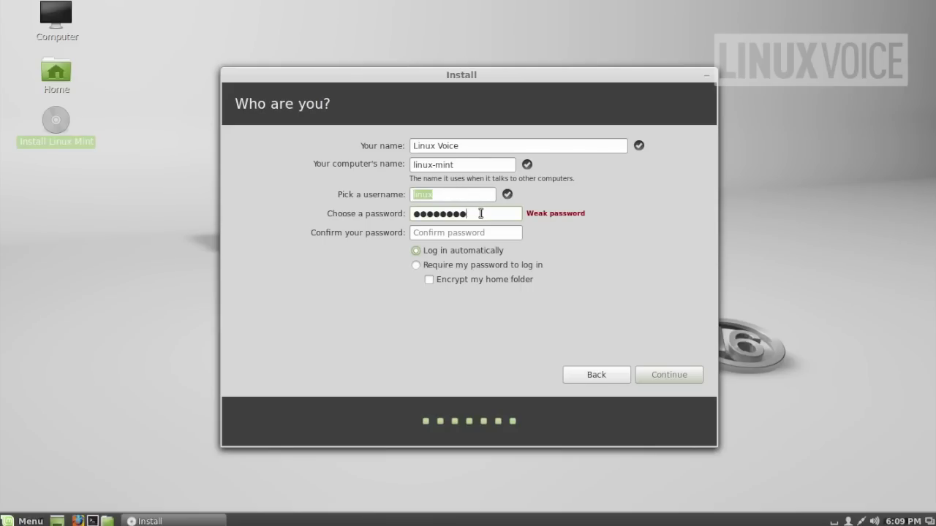
text(*)
Replace the account password with a longer one and repeat it in the confirmation field.
key(ctrl+a)
text(*******)
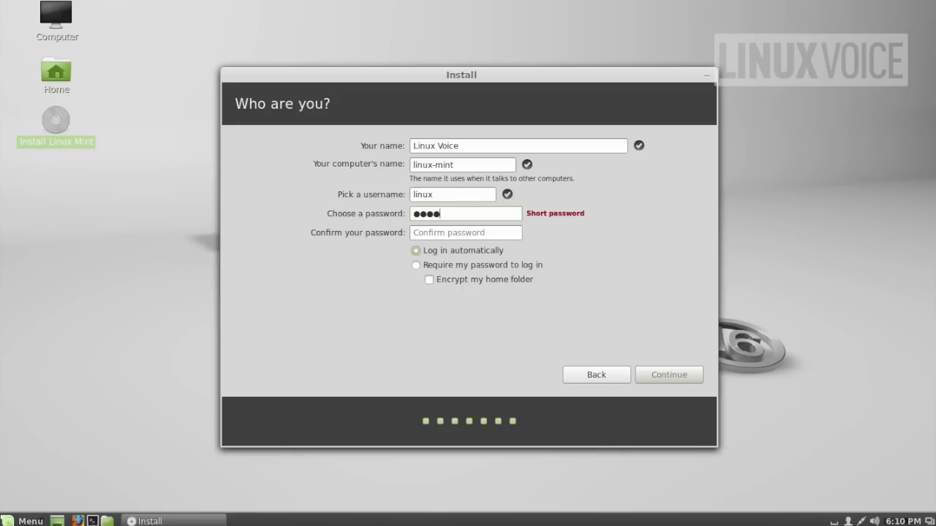
text(*****)
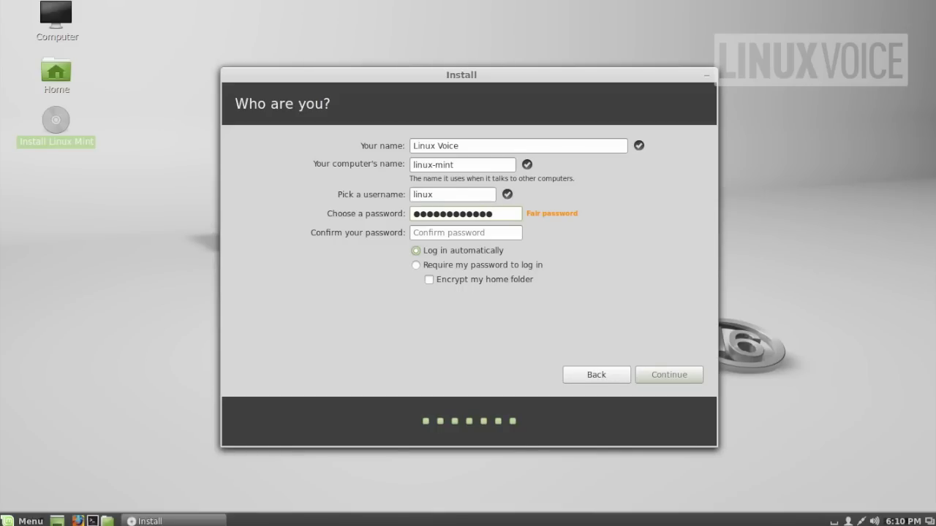
key(Tab)
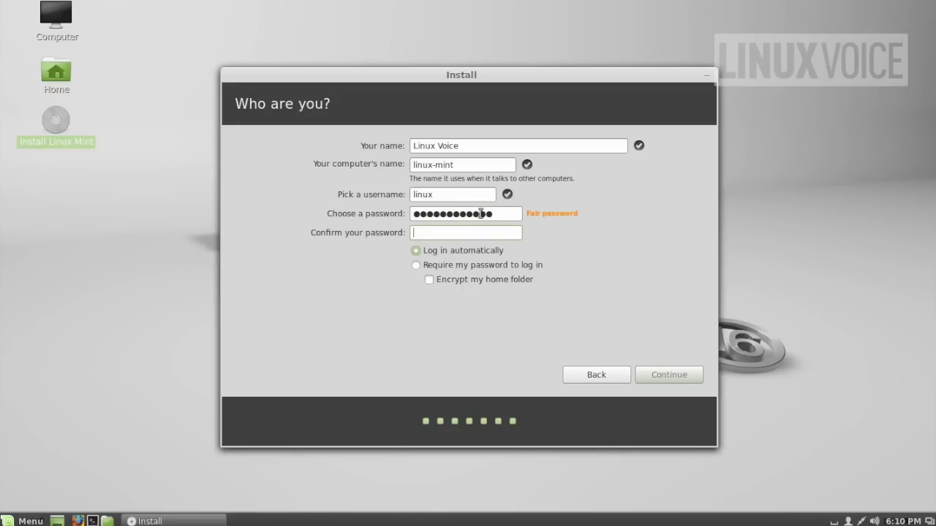
text(************)
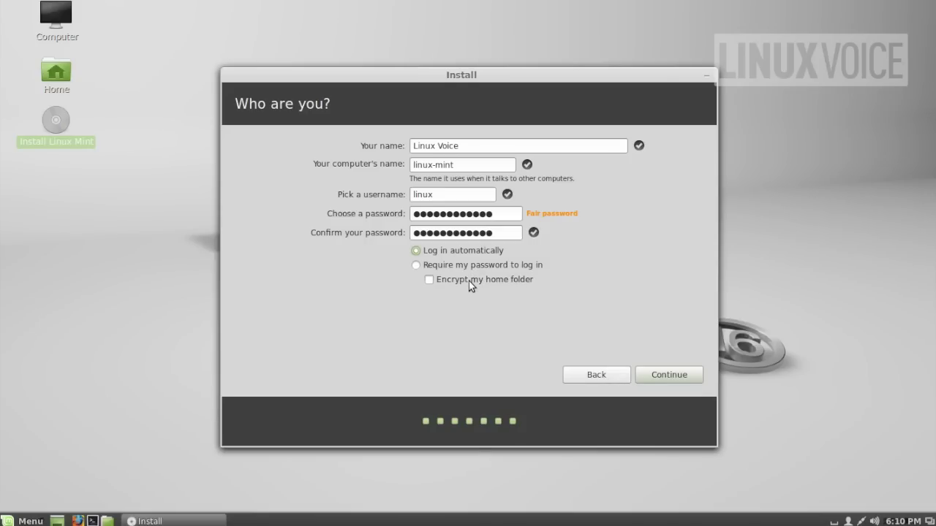
Require the password to log in and continue with the installation.
click(416, 266)
click(673, 372)
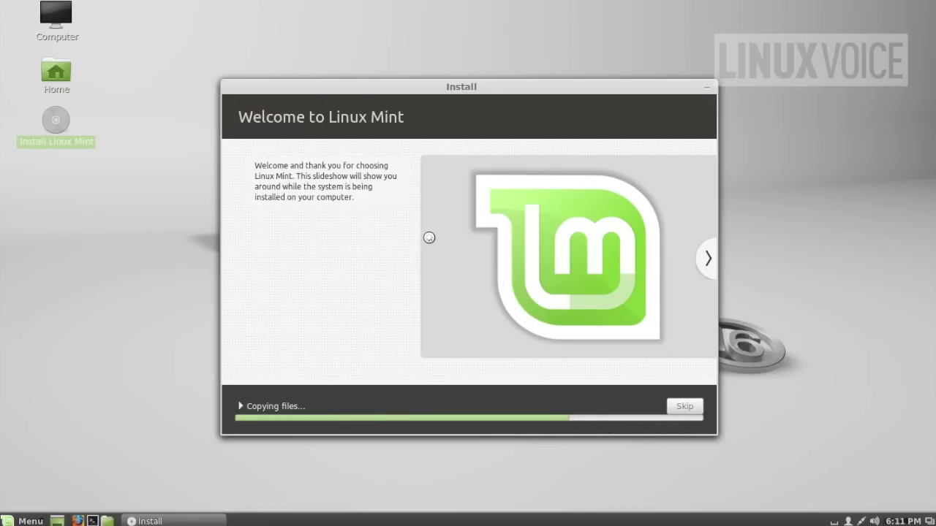
Advance the welcome slideshow and inspect the installer's detailed log output twice, collapsing it after each look.
click(706, 257)
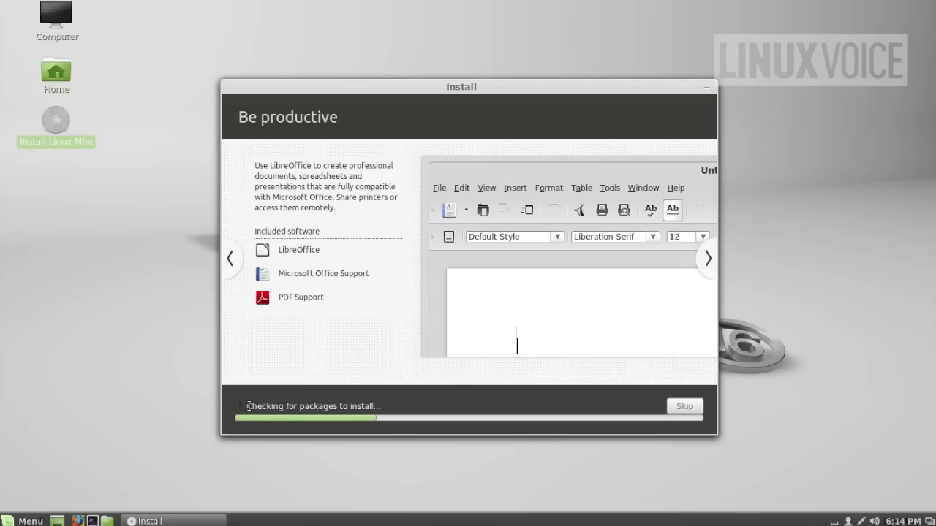
click(248, 406)
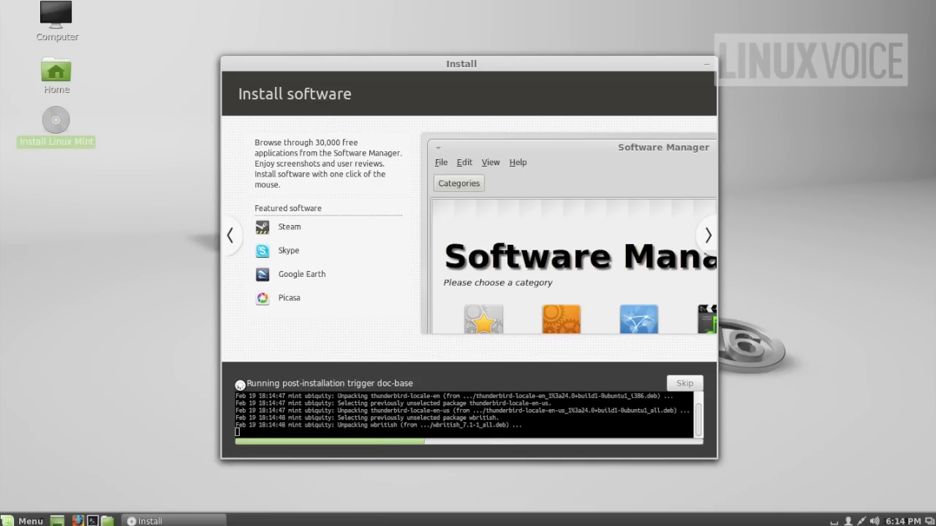
click(240, 384)
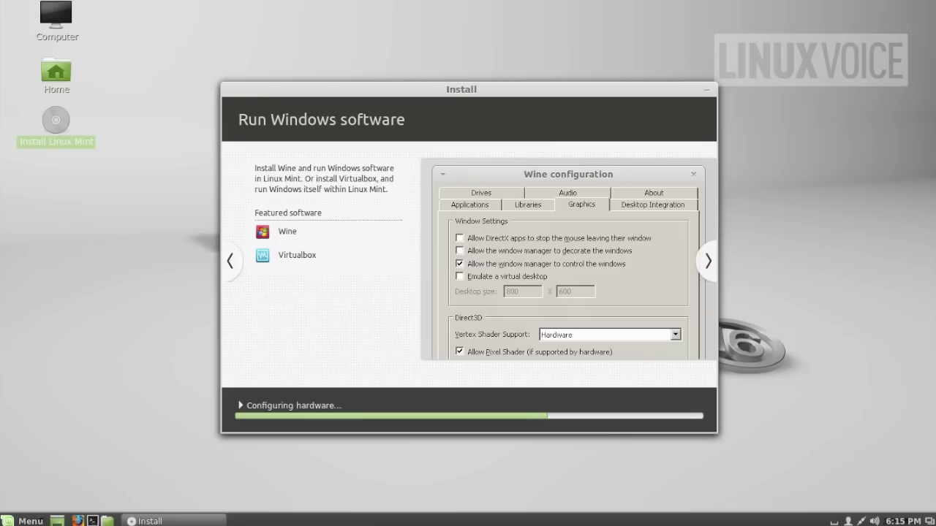
click(247, 407)
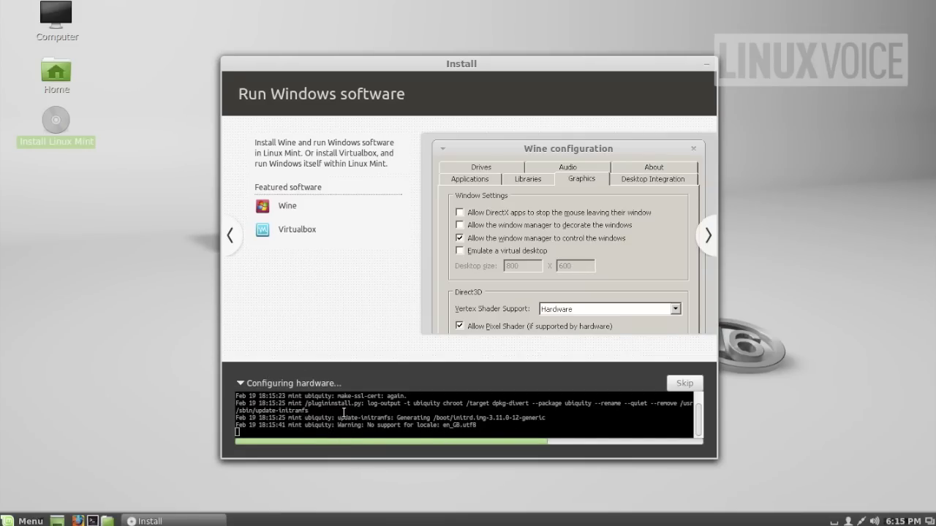
click(249, 384)
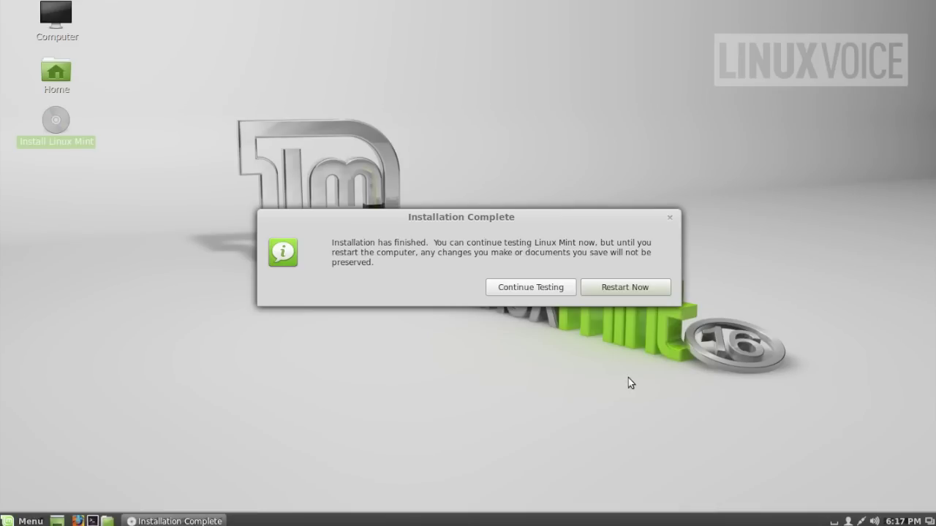
Restart the computer from the installation complete dialog.
click(619, 287)
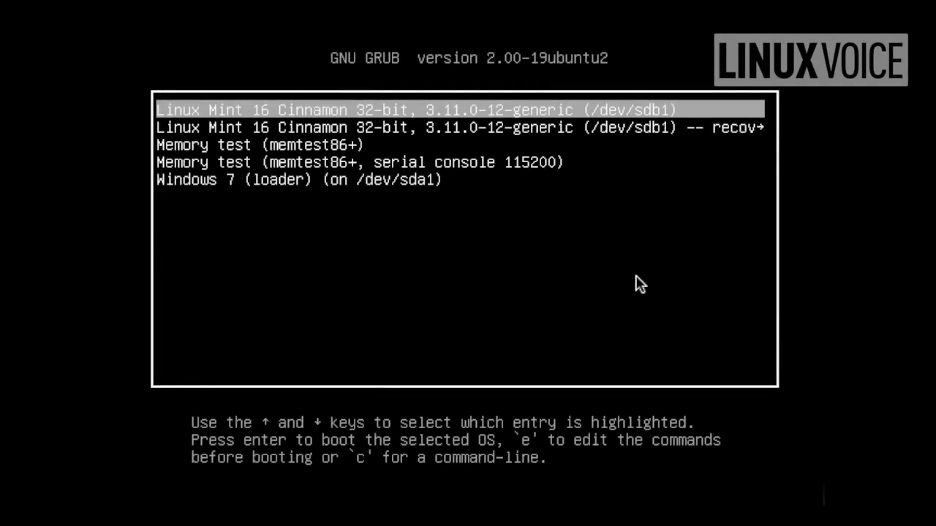
Look through the GRUB boot entries down to Windows 7 (loader) and return to the standard Linux Mint 16 Cinnamon 32-bit entry.
key(Down)
key(Up)
key(Down)
key(Down)
key(Down)
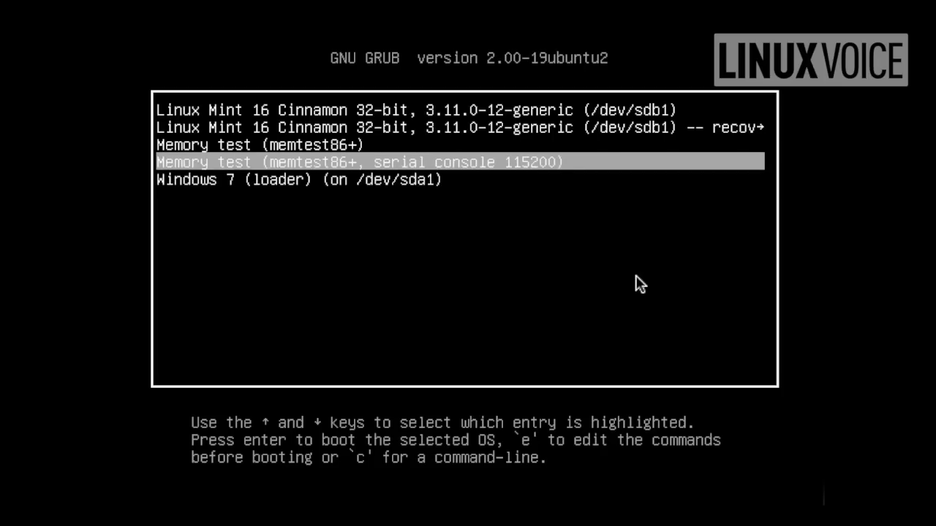
key(Up)
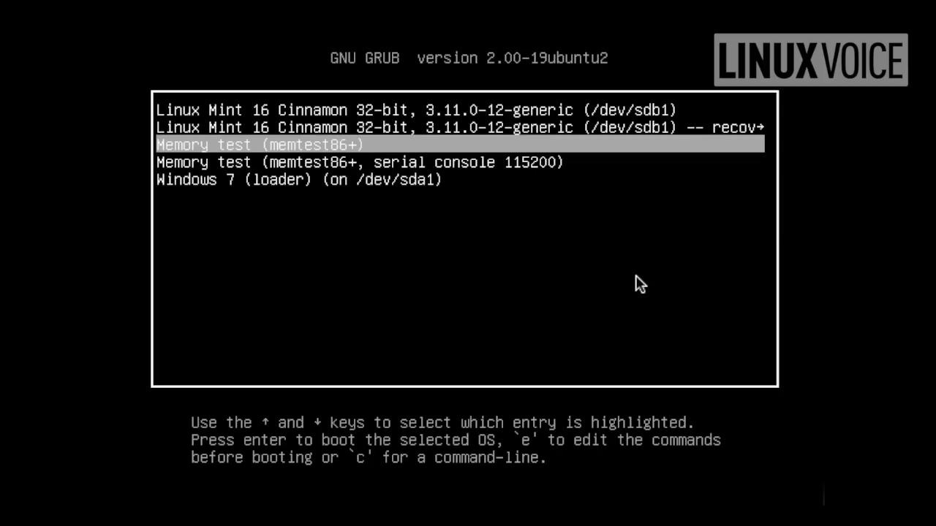
key(Down)
key(Down)
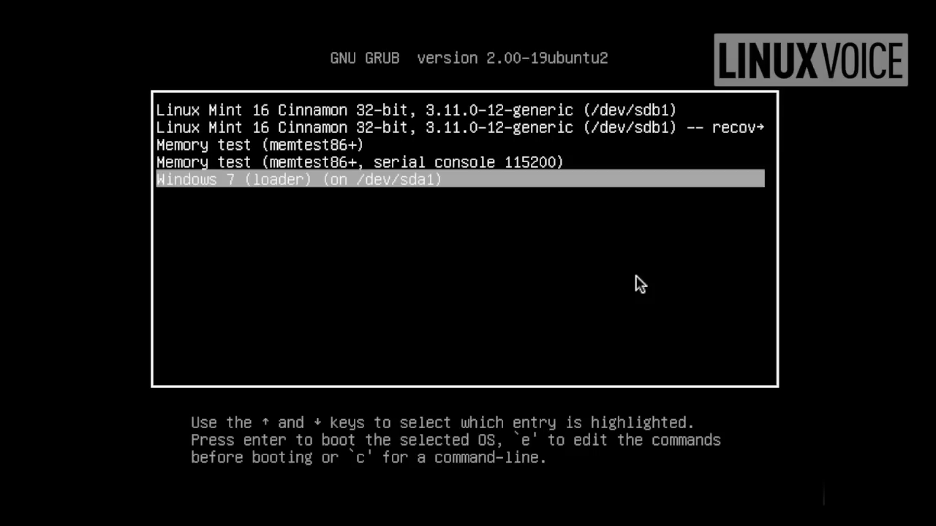
key(Up)
key(Up)
key(Up)
key(Up)
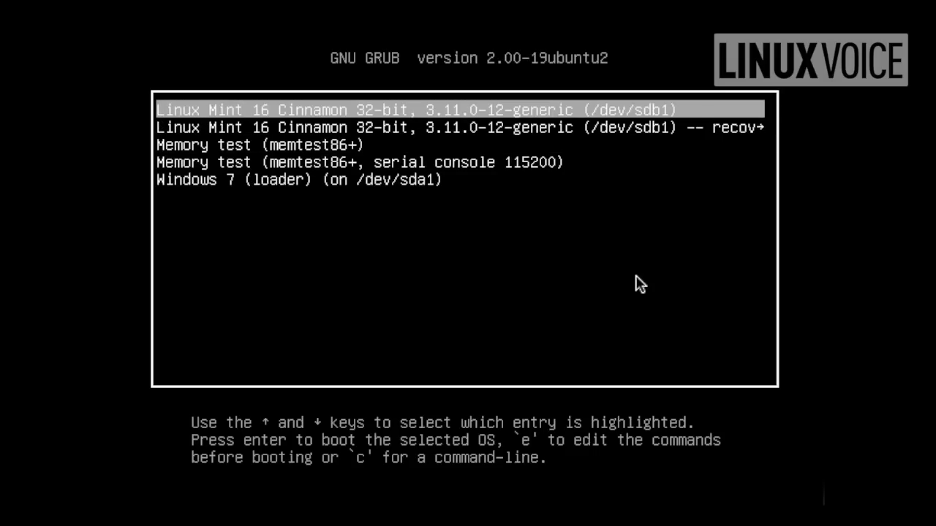